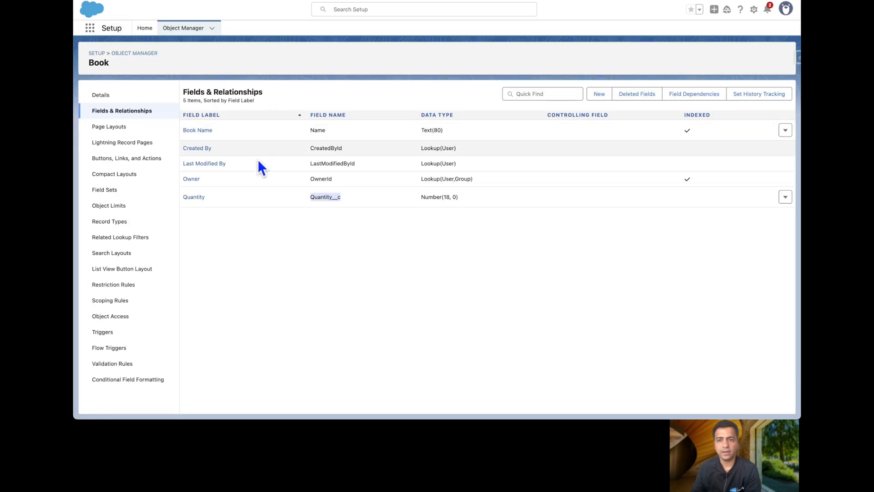
# Clear the selection on the Quantity__c field name in the Book object's Fields & Relationships
pyautogui.click(250, 249)
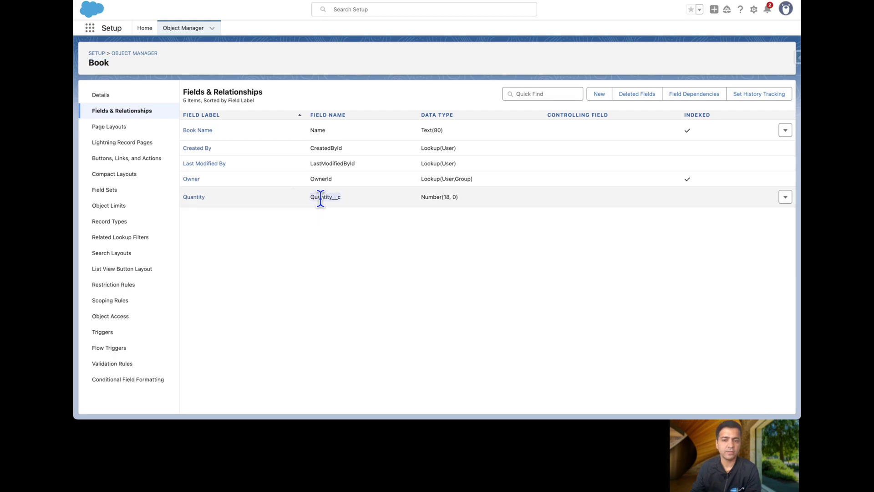
# Copy the Quantity__c API name, then list All Books: Black Beauty 50 and Secret 100
pyautogui.doubleClick(336, 197)
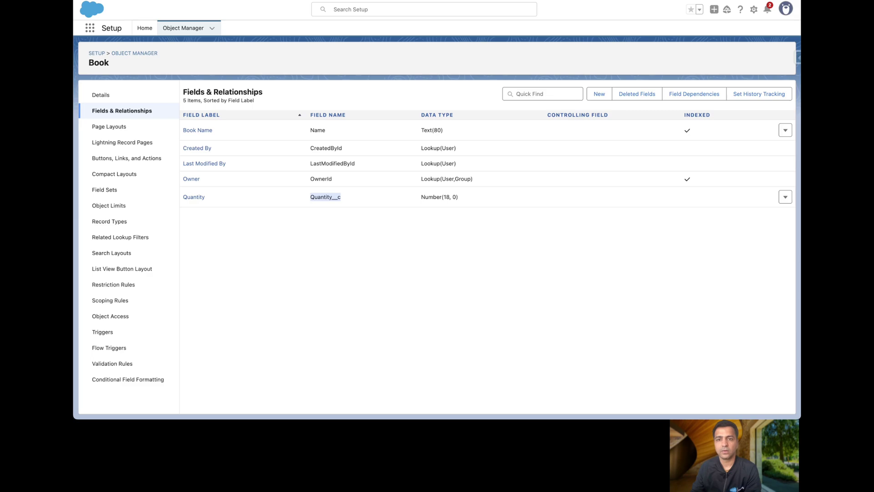
pyautogui.hotkey('ctrl', 'Tab')
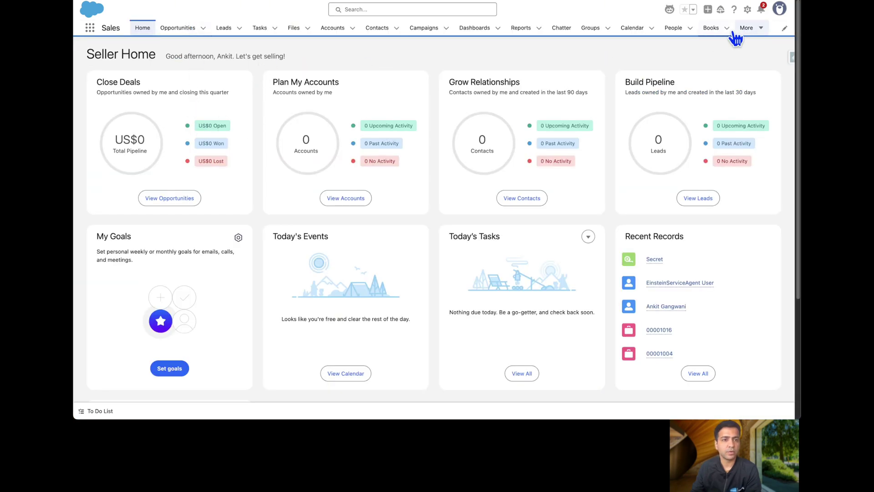
pyautogui.click(709, 29)
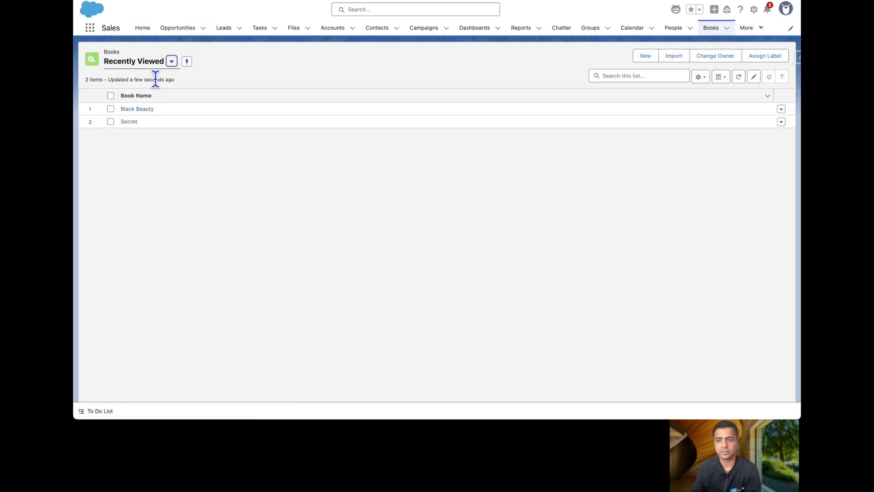
pyautogui.click(157, 64)
pyautogui.click(152, 93)
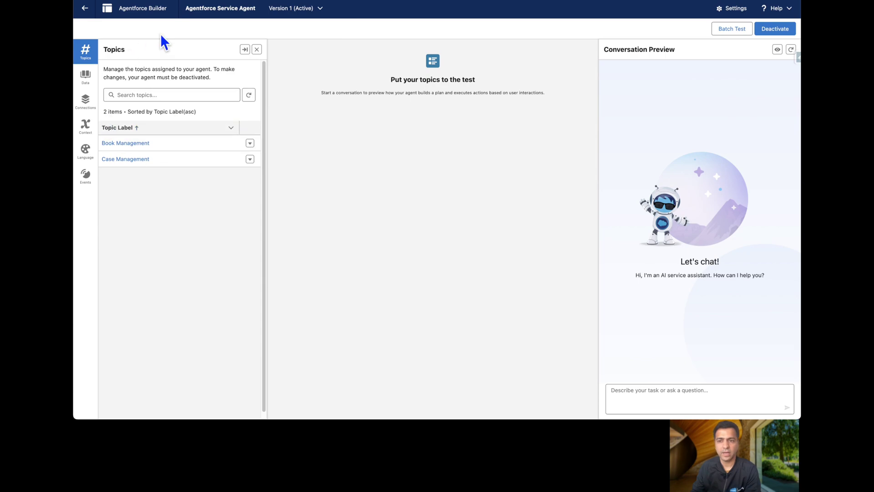
# Review the Book Management topic's instruction on missing book names, then view its assigned actions
pyautogui.click(124, 145)
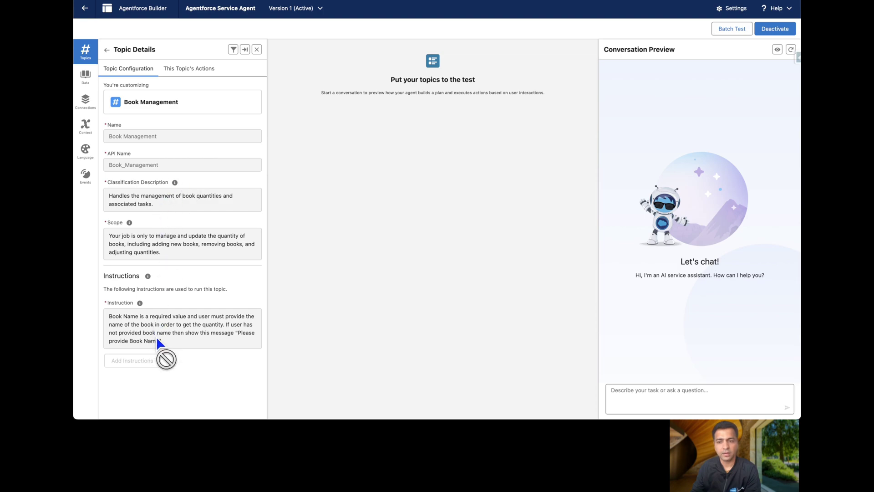
pyautogui.moveTo(176, 346); pyautogui.dragTo(115, 315)
pyautogui.click(145, 321)
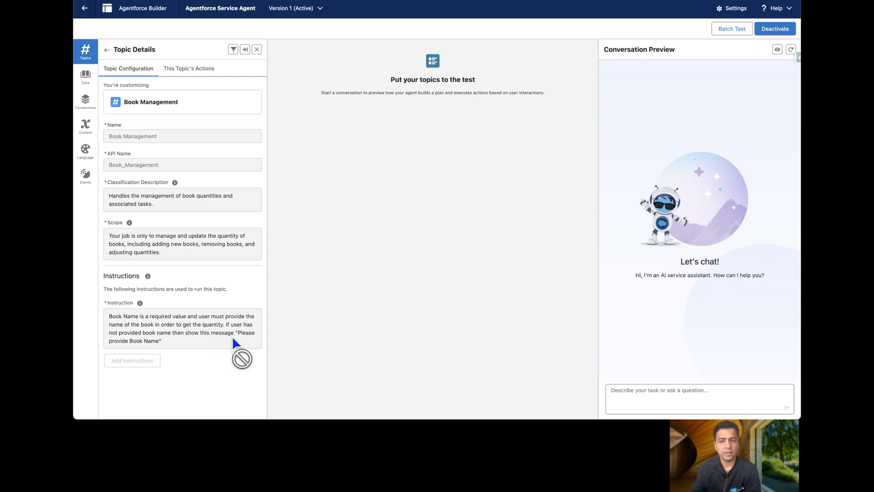
pyautogui.click(195, 73)
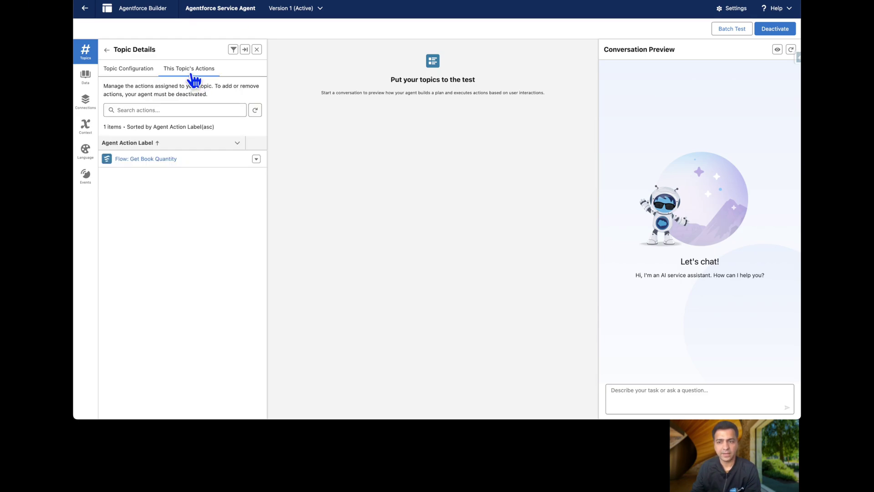
# Inspect the Get Book Quantity flow's Get Records lookup that finds the Book by bookName
pyautogui.click(155, 161)
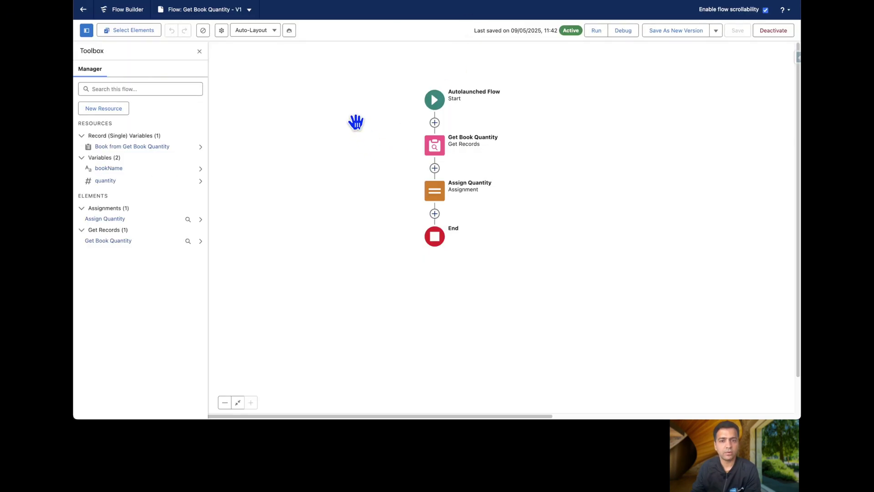
pyautogui.doubleClick(438, 145)
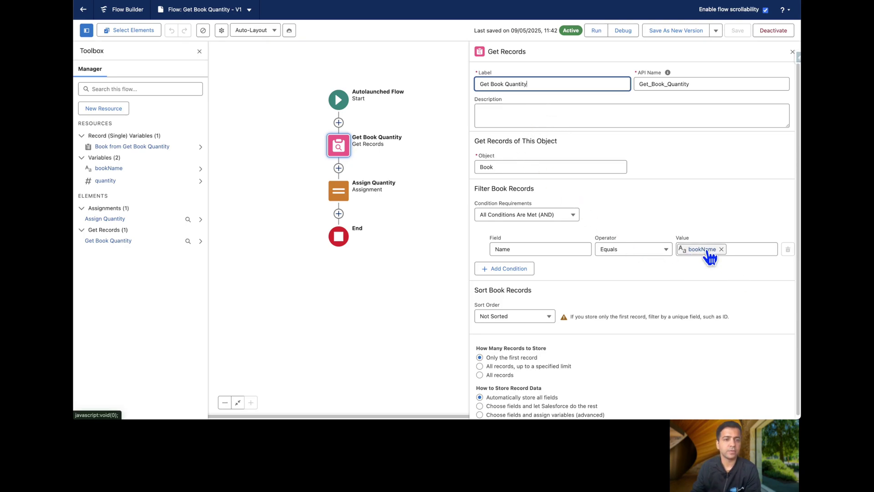
pyautogui.scroll(-1, 683, 258)
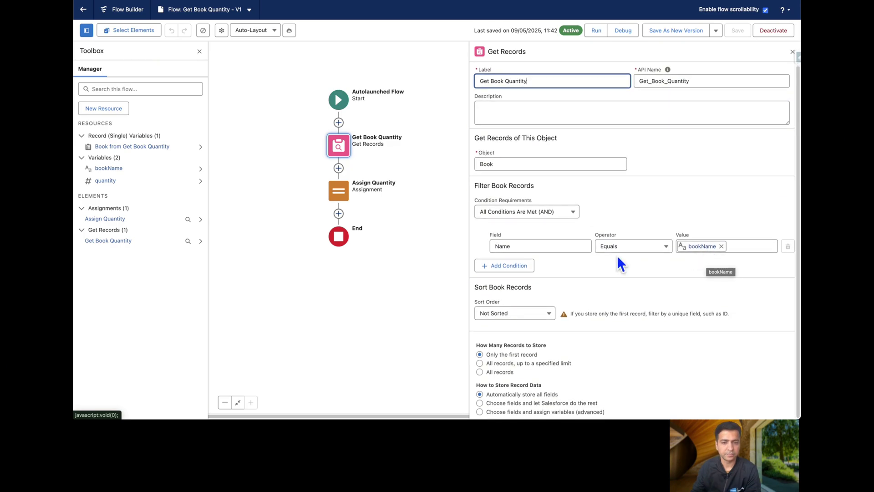
pyautogui.click(792, 52)
# Check the Assign Quantity element and the quantity variable's settings without changing anything
pyautogui.click(342, 196)
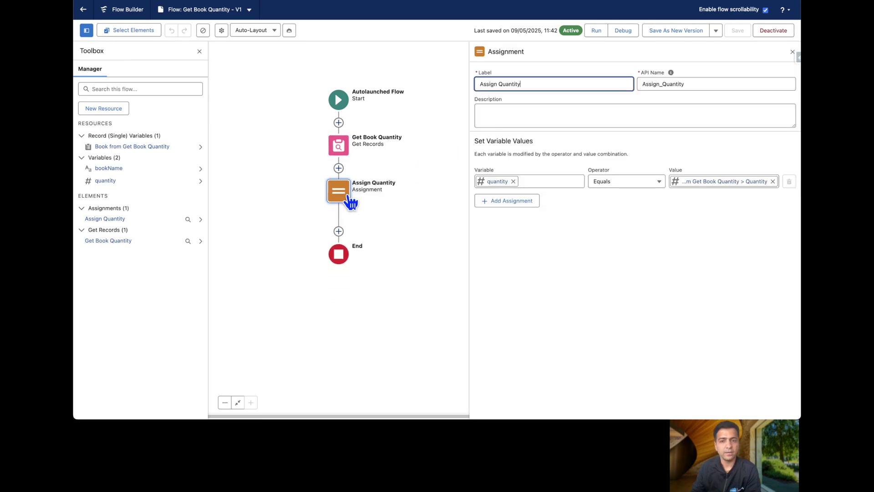
pyautogui.click(738, 181)
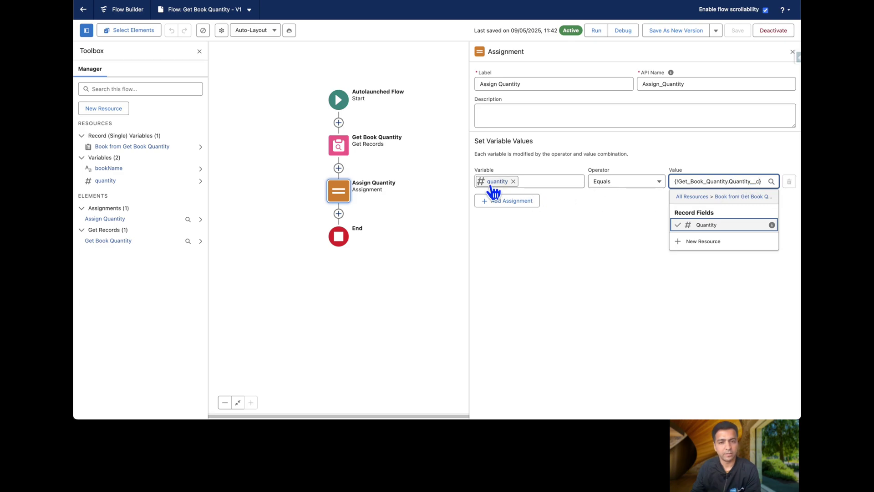
pyautogui.click(110, 182)
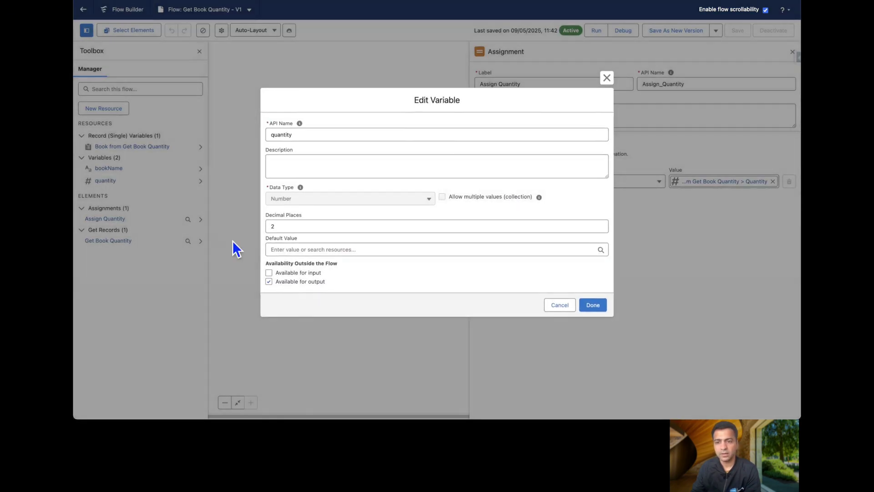
pyautogui.click(559, 307)
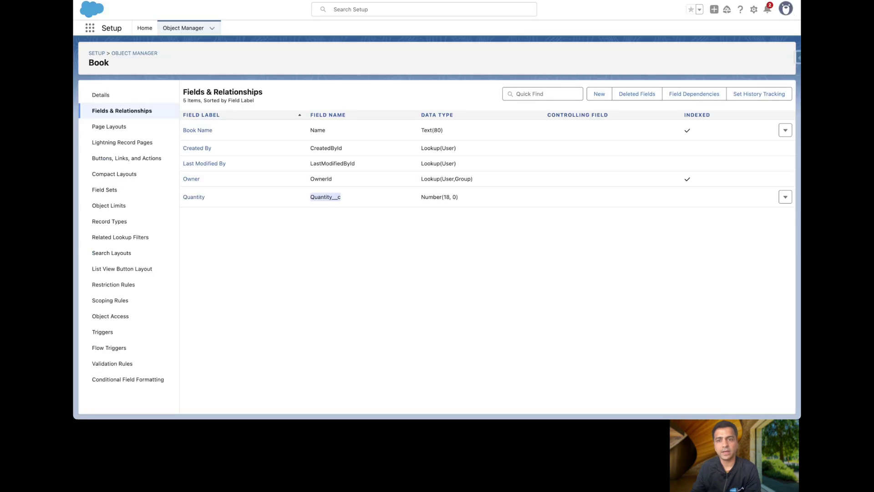
# Check the Get Book Quantity action's bookName input and quantity output, then return to the topic's actions
pyautogui.click(145, 29)
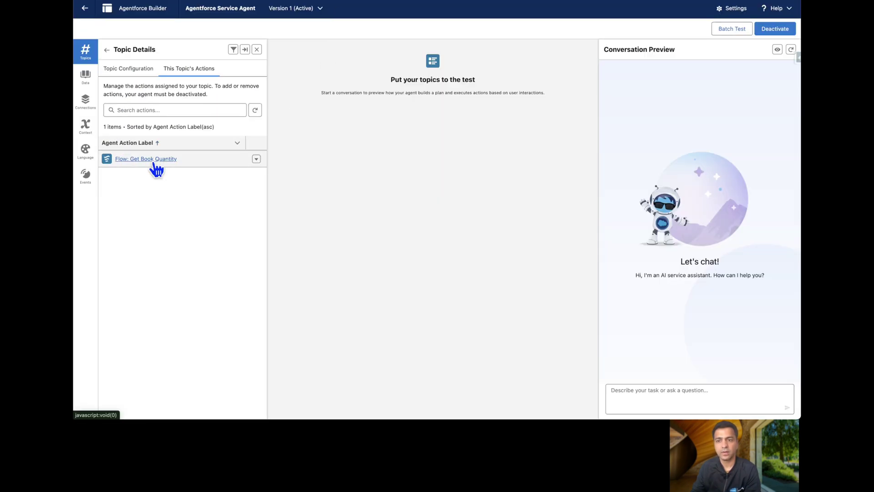
pyautogui.click(151, 160)
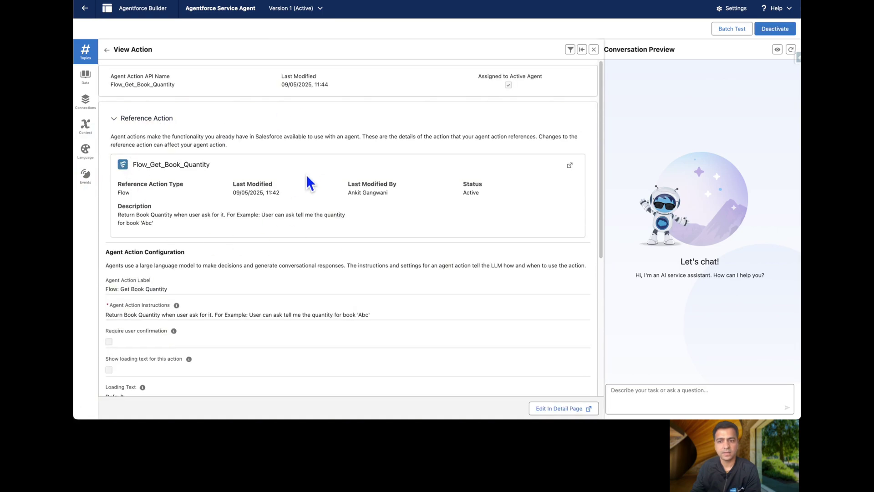
pyautogui.scroll(-3, 307, 182)
pyautogui.scroll(-4, 306, 180)
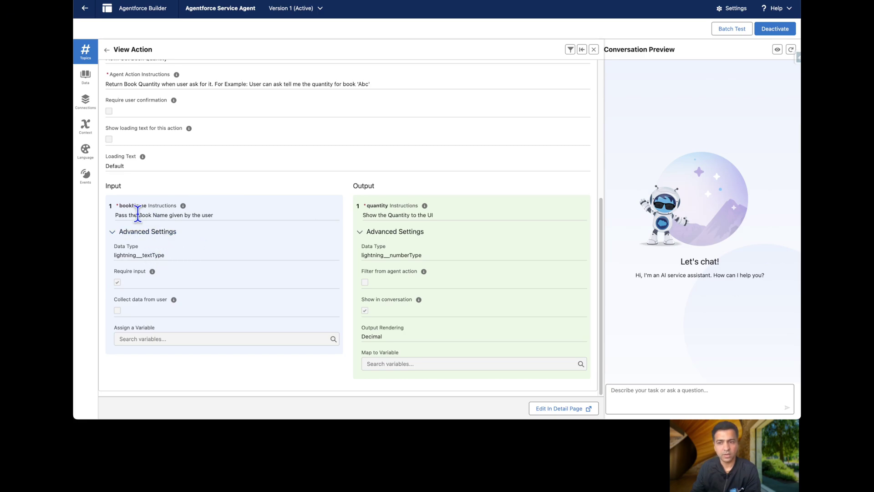
pyautogui.moveTo(115, 215); pyautogui.dragTo(210, 214)
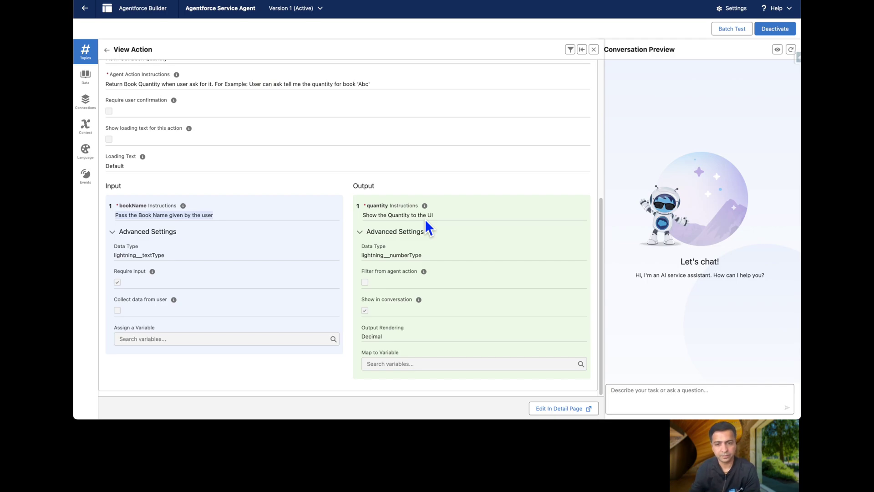
pyautogui.scroll(5, 425, 220)
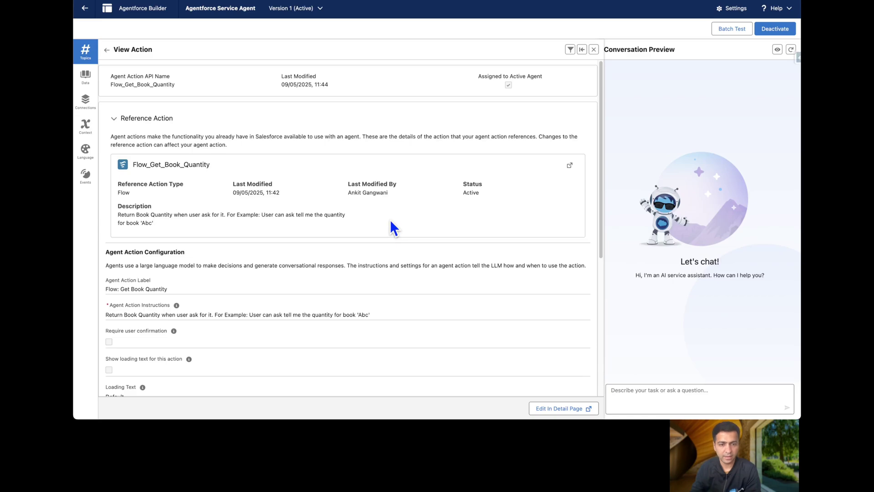
pyautogui.click(582, 50)
pyautogui.click(108, 50)
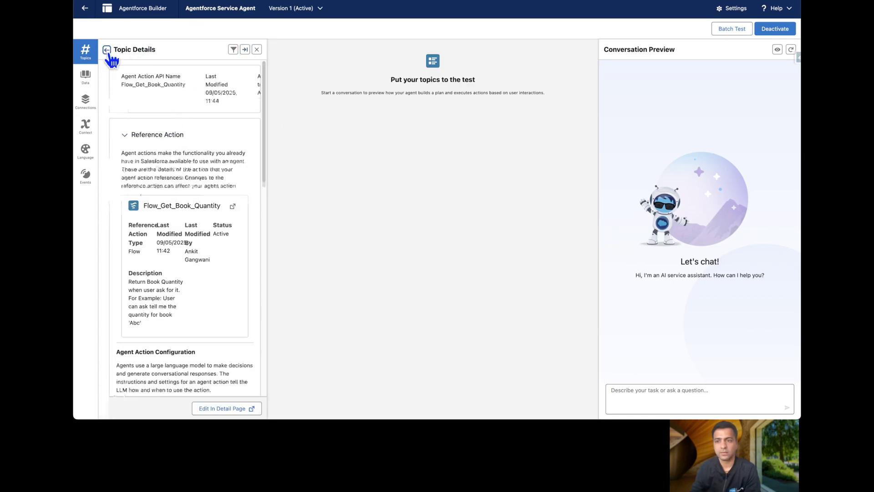
# Ask the agent preview 'What is the quantity of Book "Secret"', which returns a flow error
pyautogui.click(107, 50)
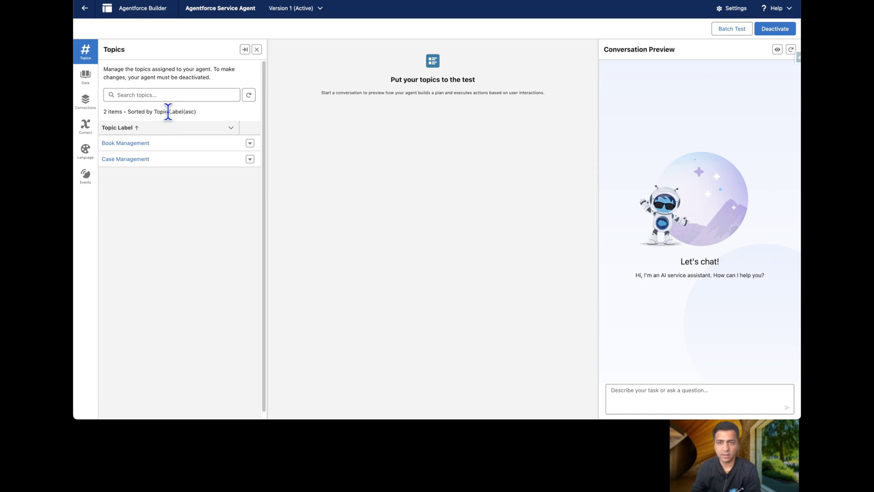
pyautogui.click(666, 387)
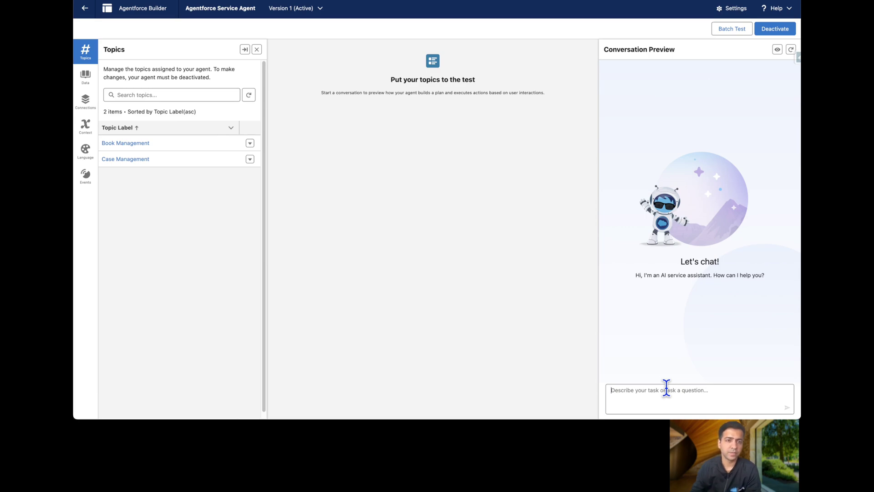
pyautogui.write('What is thq quantity ')
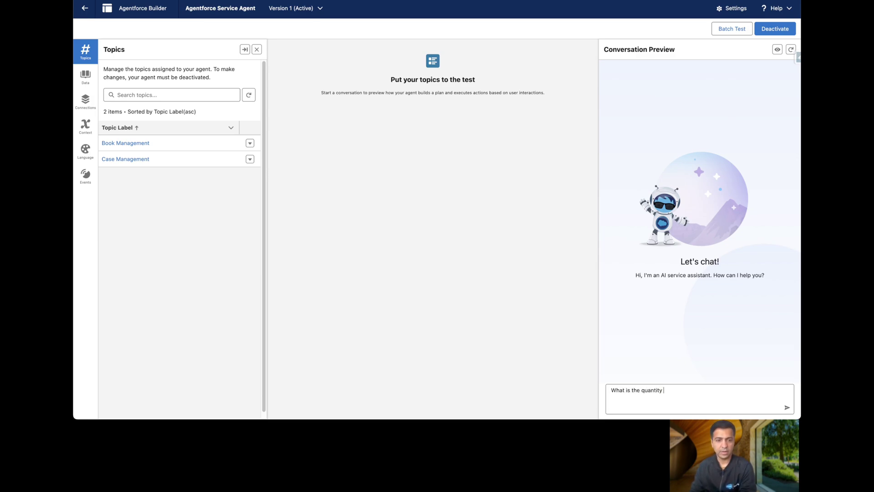
pyautogui.write('of Boo')
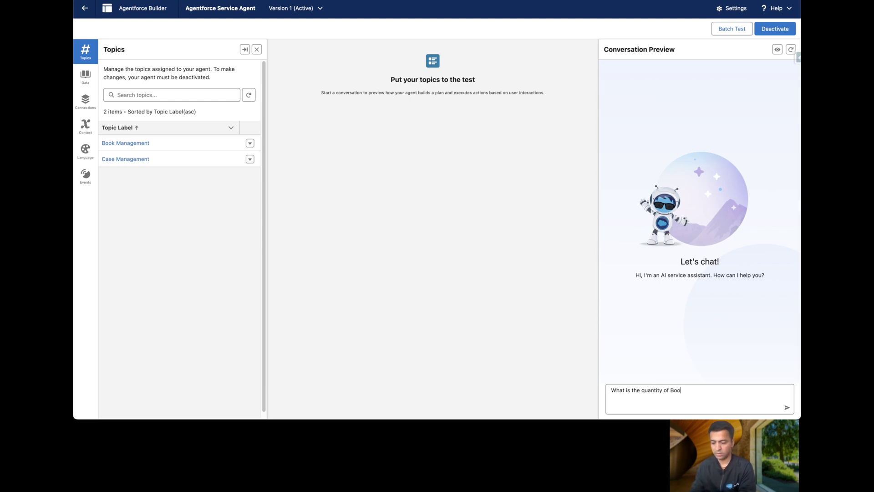
pyautogui.write('k "Secret')
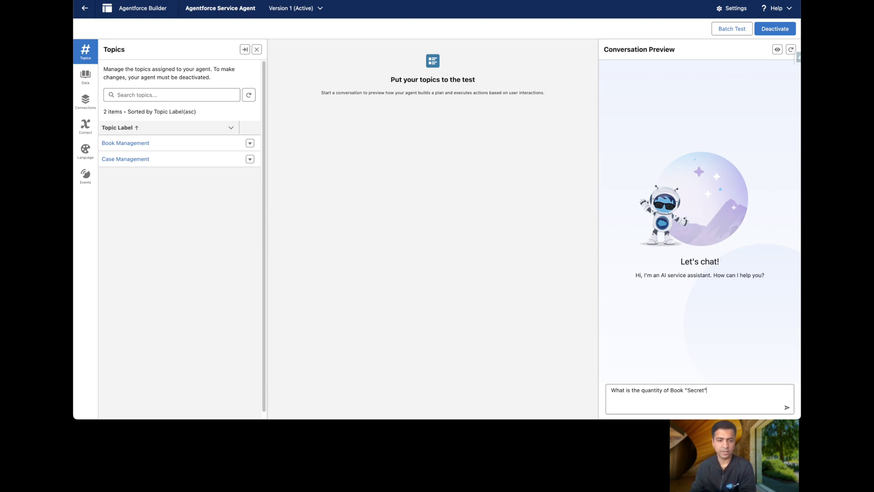
pyautogui.press('Return')
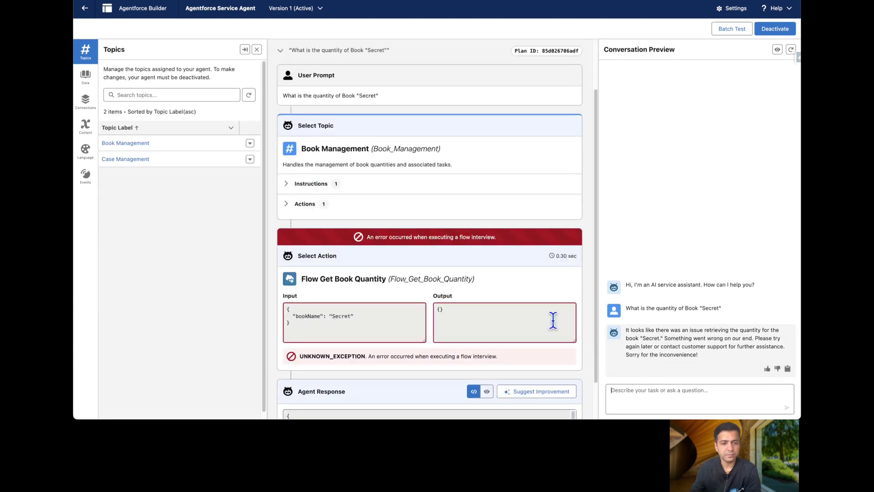
# Inspect the failed plan's flow input and expand the Book Management topic's instructions and actions
pyautogui.scroll(3, 431, 266)
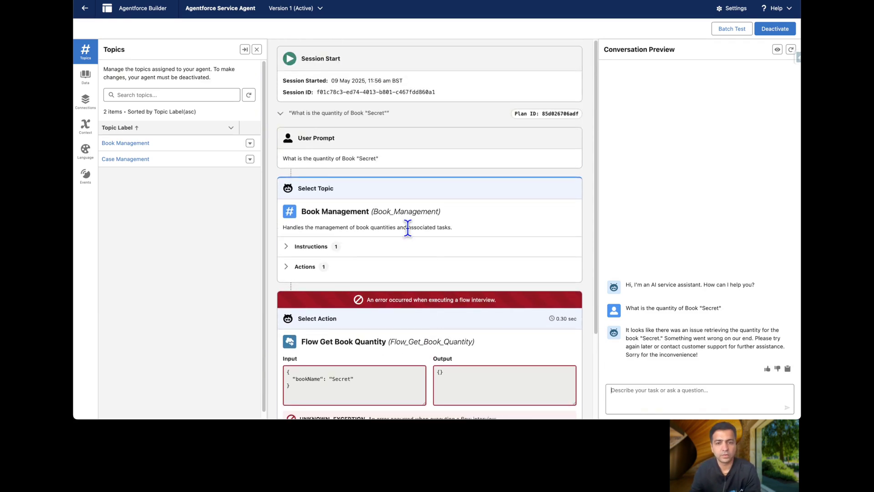
pyautogui.scroll(-3, 401, 239)
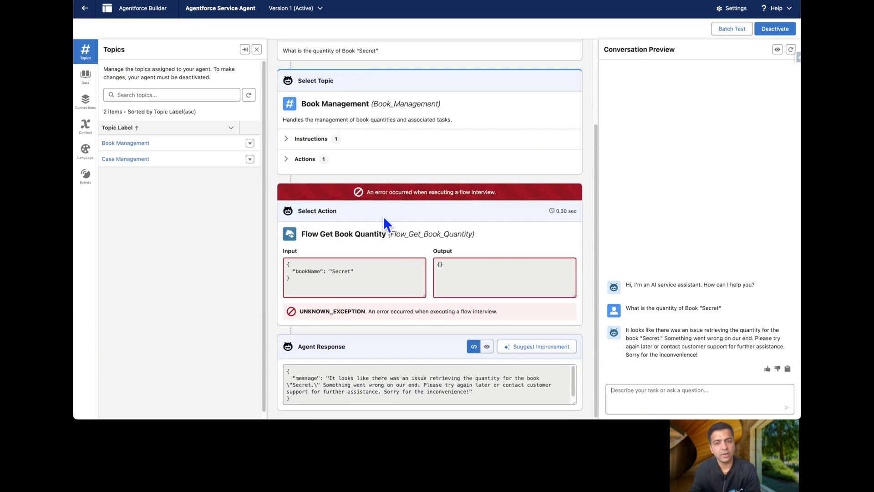
pyautogui.click(339, 271)
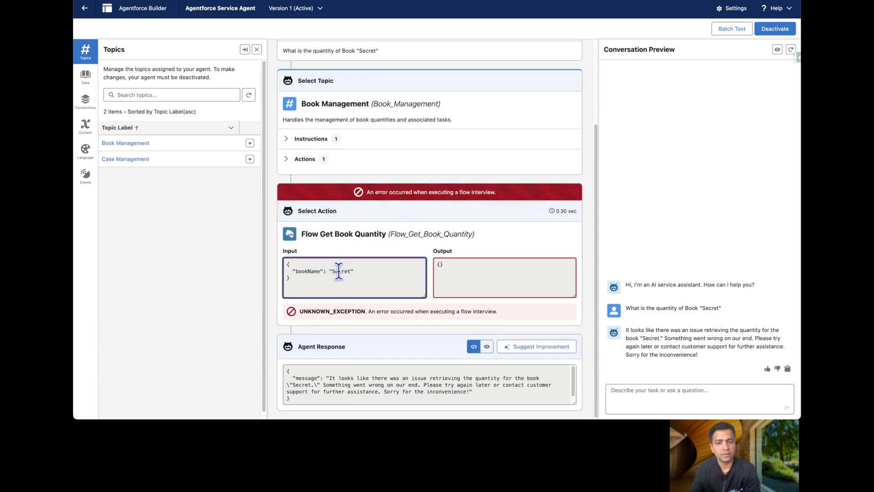
pyautogui.scroll(3, 339, 235)
pyautogui.click(286, 247)
pyautogui.scroll(-1, 363, 249)
pyautogui.click(286, 268)
pyautogui.scroll(-3, 318, 219)
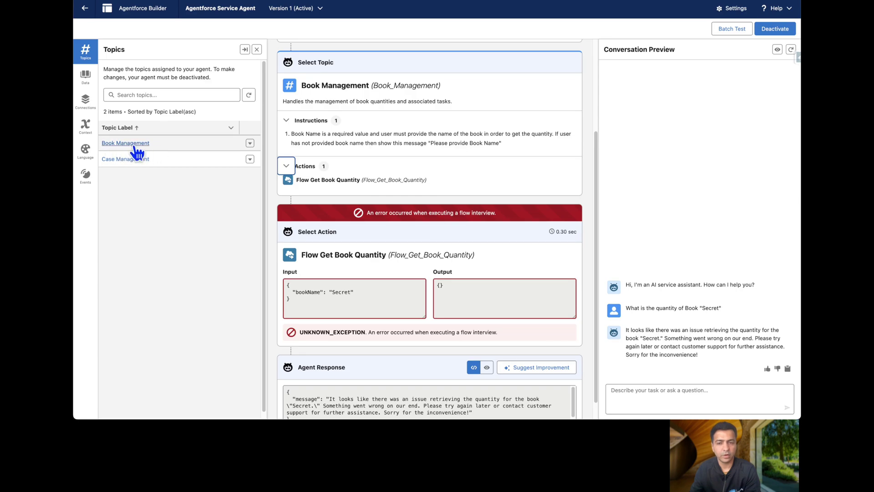
# Select the Flow Get Book Quantity action name, recheck its input JSON, and bring up Edit Agent Details
pyautogui.click(313, 179)
pyautogui.moveTo(312, 179); pyautogui.dragTo(363, 180)
pyautogui.scroll(-1, 344, 238)
pyautogui.click(340, 271)
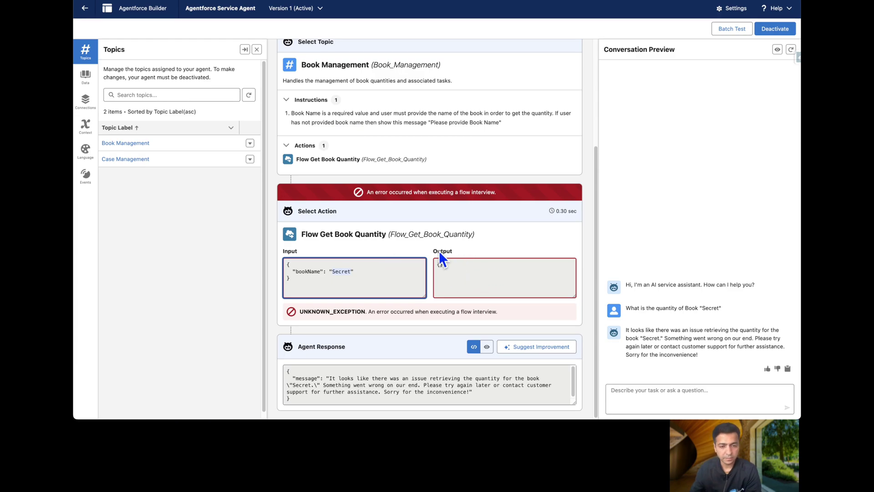
pyautogui.click(729, 7)
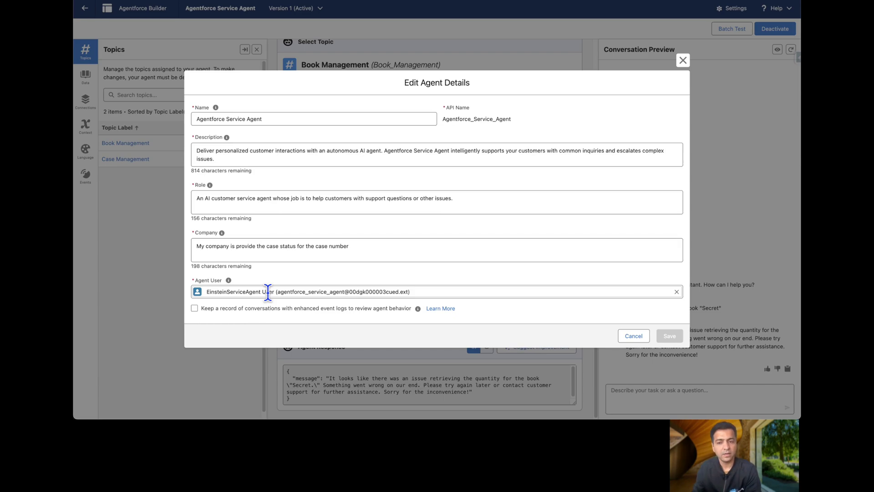
# Cancel Edit Agent Details without changes and show Setup's recent items
pyautogui.click(642, 338)
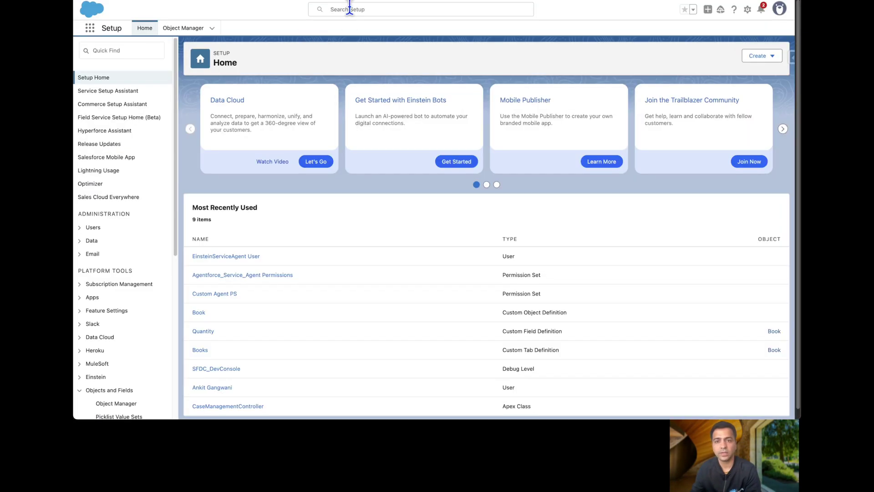
pyautogui.click(349, 9)
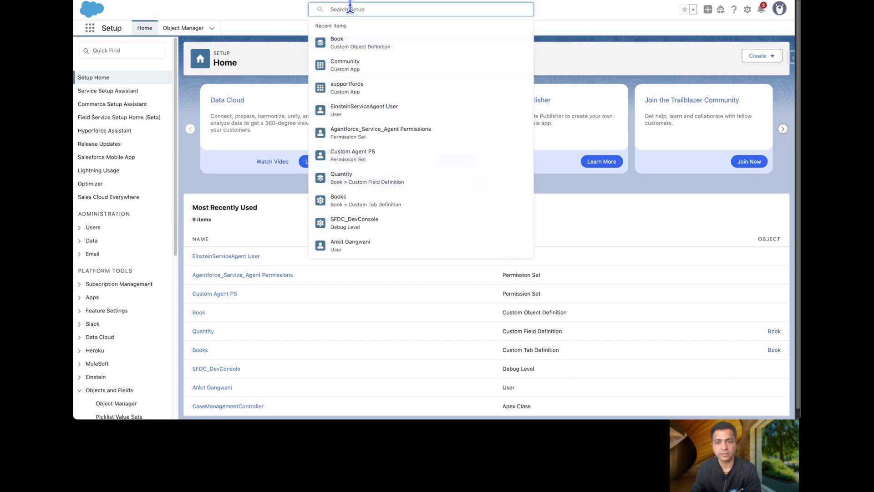
# Check the EinsteinServiceAgent user's permission set assignments, then go to Permission Sets via Quick Find
pyautogui.click(363, 111)
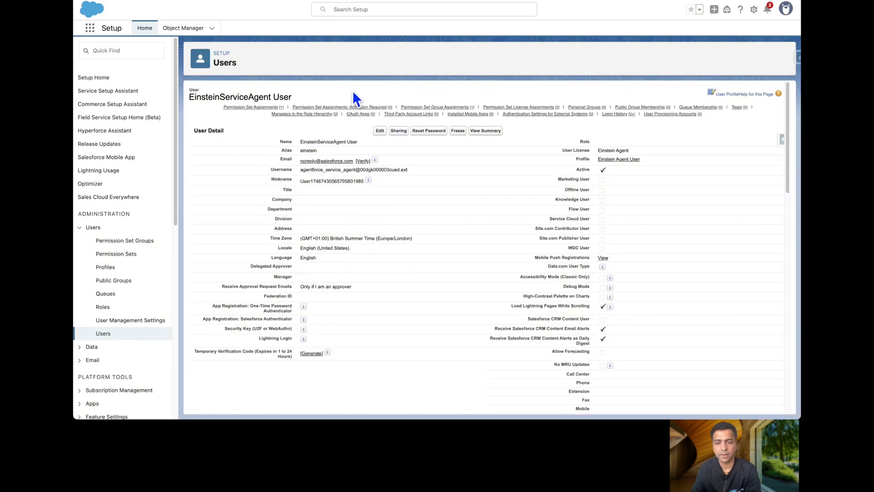
pyautogui.moveTo(257, 109)
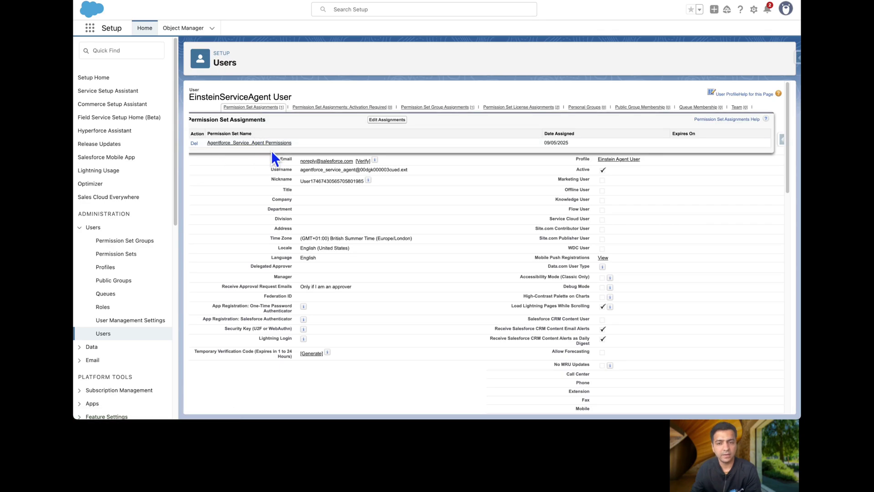
pyautogui.click(121, 50)
pyautogui.write('permissi')
pyautogui.click(125, 106)
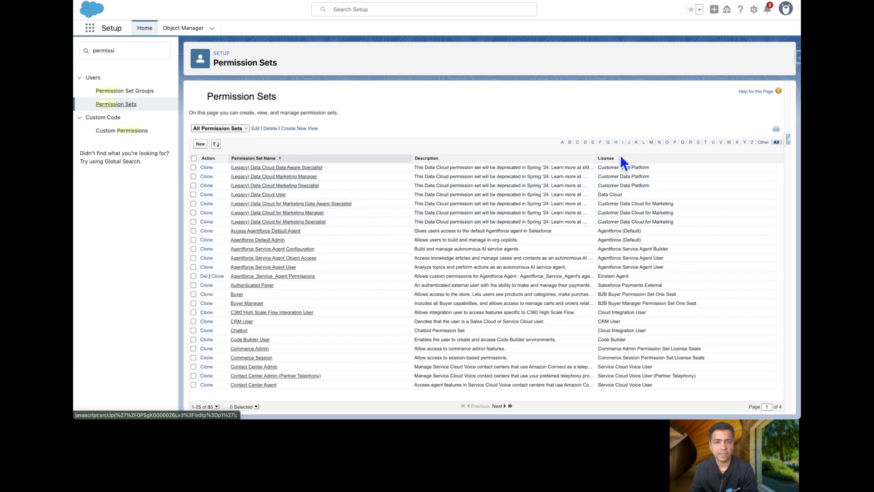
# Open the Books object settings in the Custom Agent PS permission set and start editing them
pyautogui.click(577, 143)
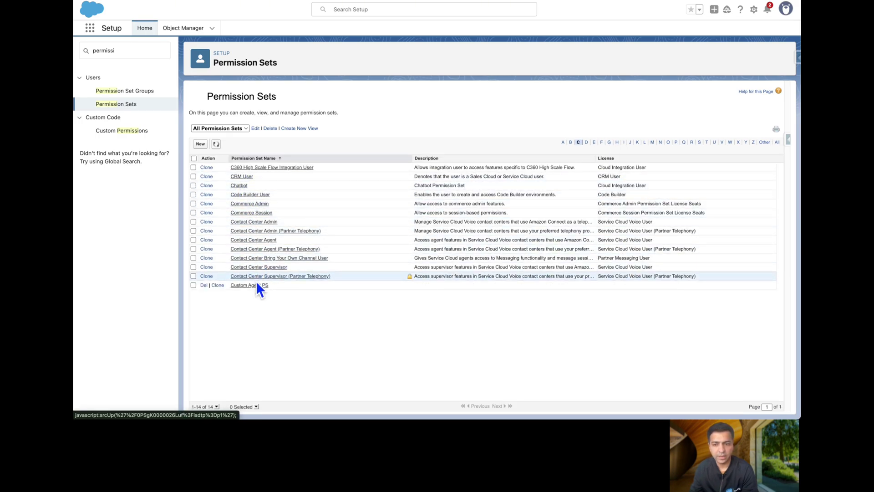
pyautogui.click(257, 284)
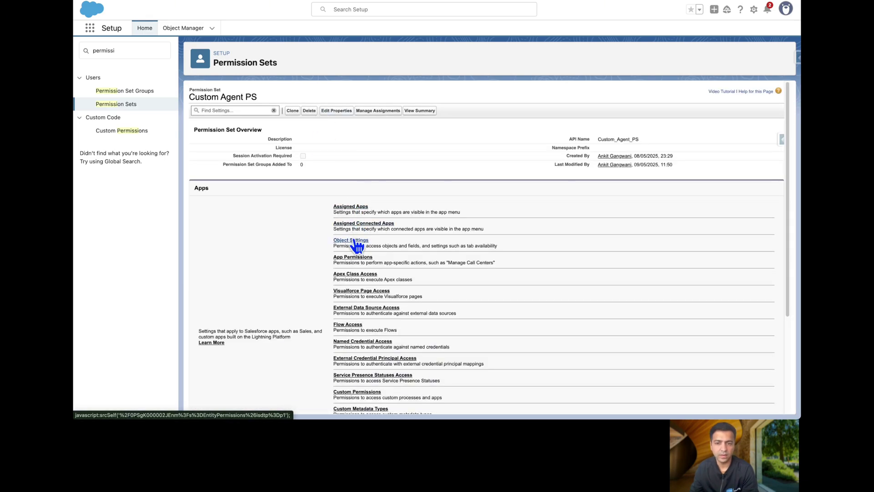
pyautogui.click(357, 244)
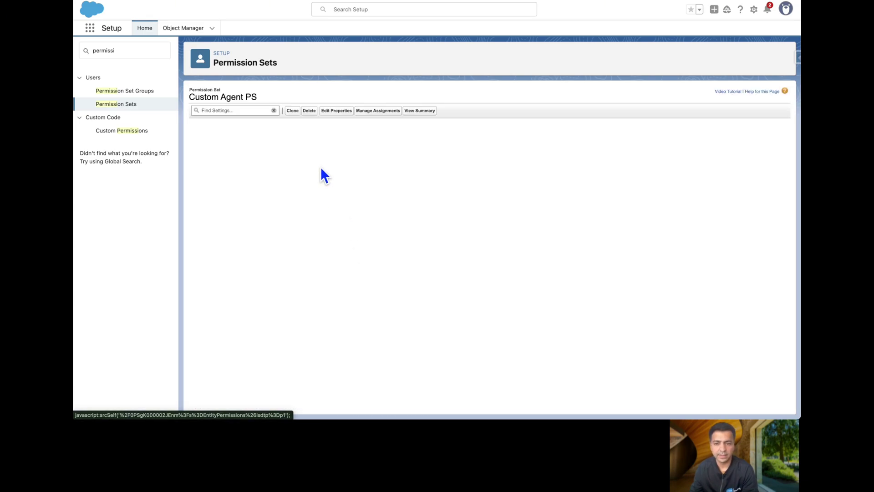
pyautogui.press('super+f')
pyautogui.write('books')
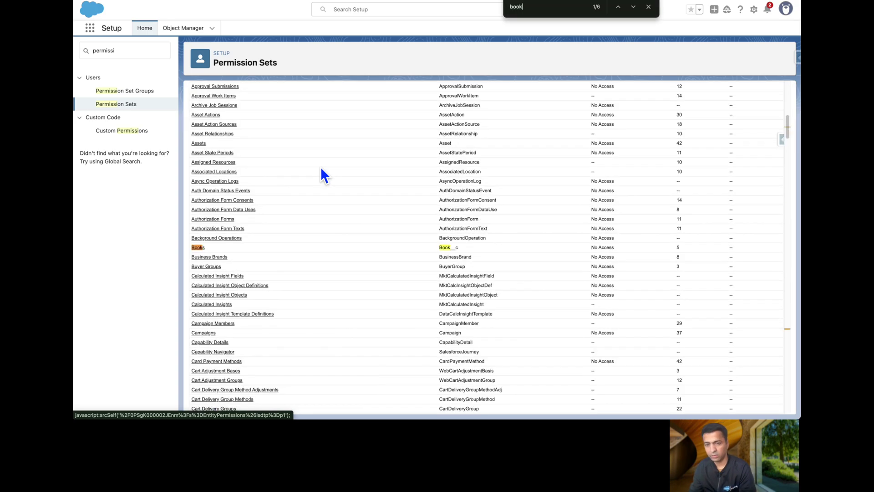
pyautogui.click(198, 250)
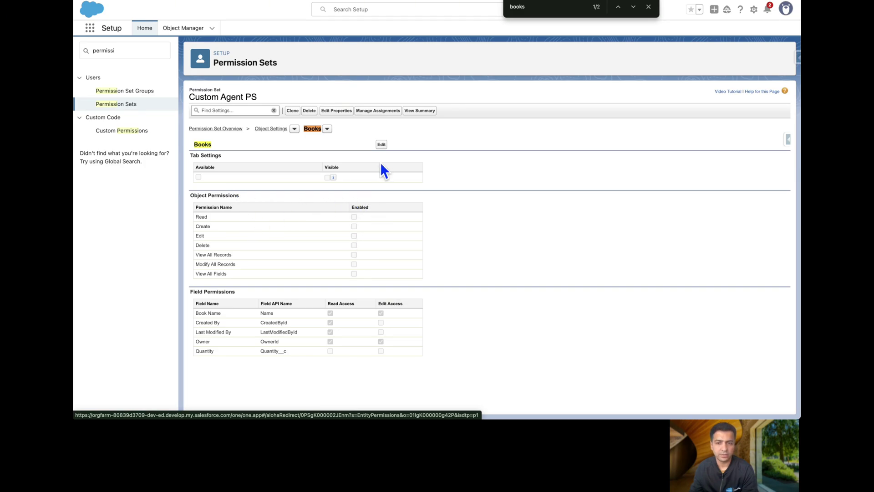
pyautogui.click(382, 145)
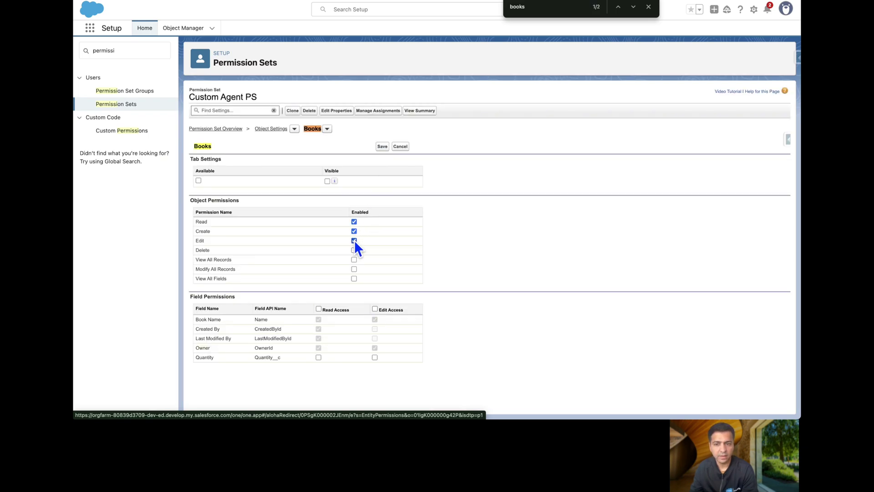
# Grant Custom Agent PS read and edit access on all Book fields and save the Books permissions
pyautogui.click(375, 310)
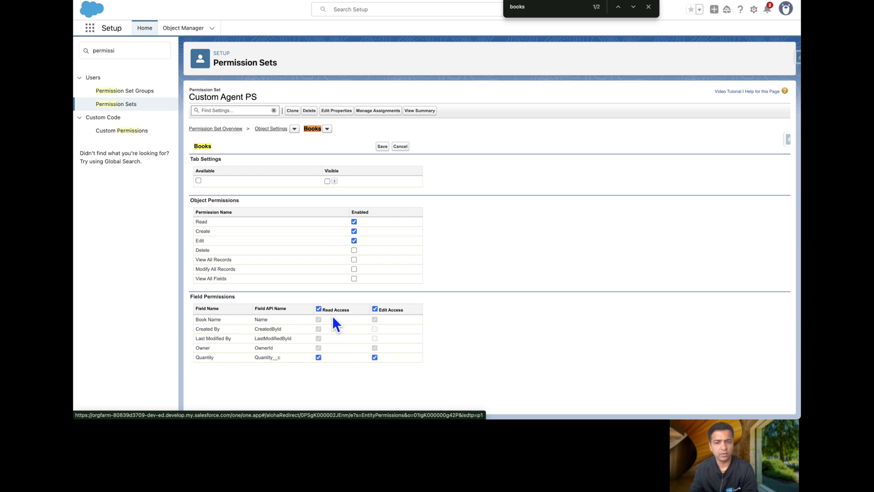
pyautogui.click(387, 145)
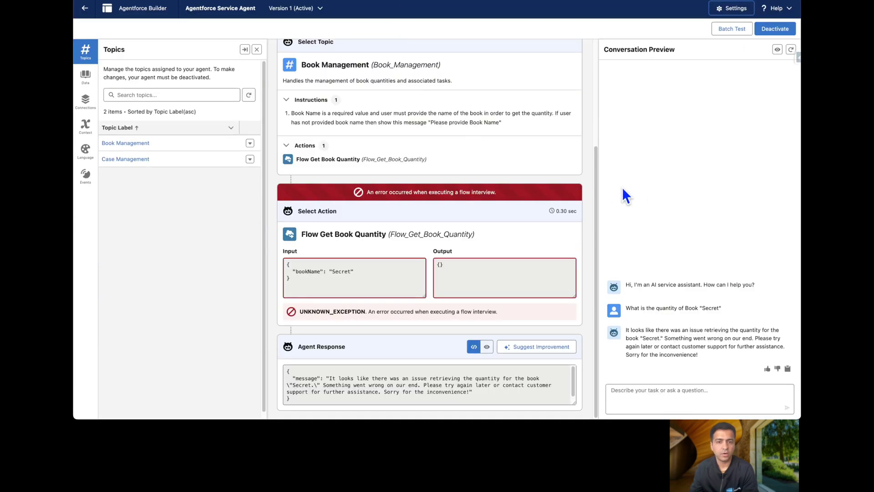
# Reuse the Book "Secret" quantity question in a fresh preview session and send it to the agent
pyautogui.tripleClick(705, 310)
pyautogui.press('super+c')
pyautogui.rightClick(704, 310)
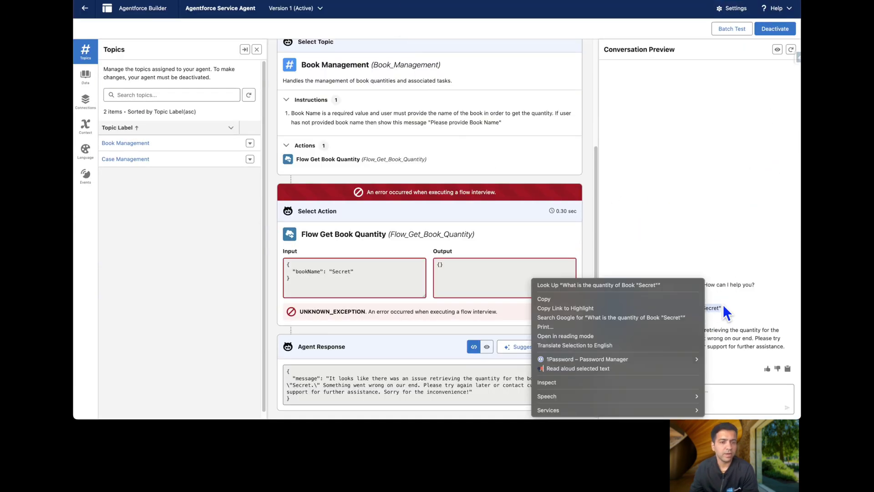
pyautogui.press('Escape')
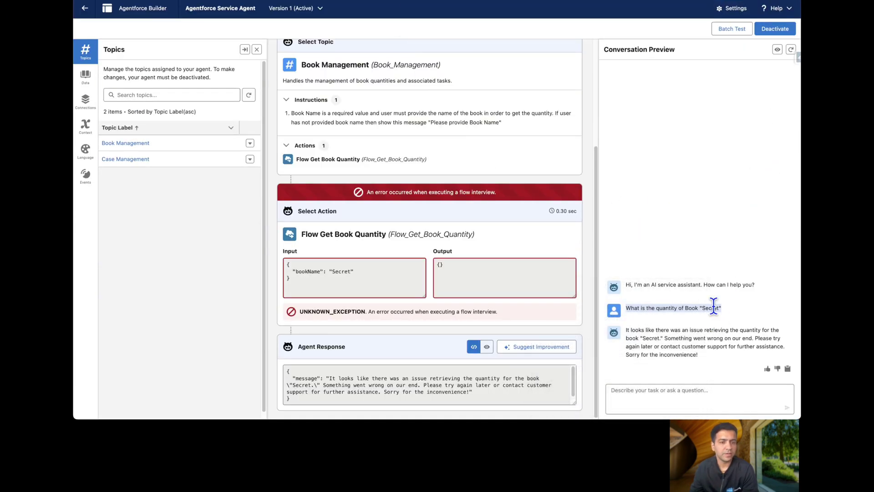
pyautogui.click(792, 49)
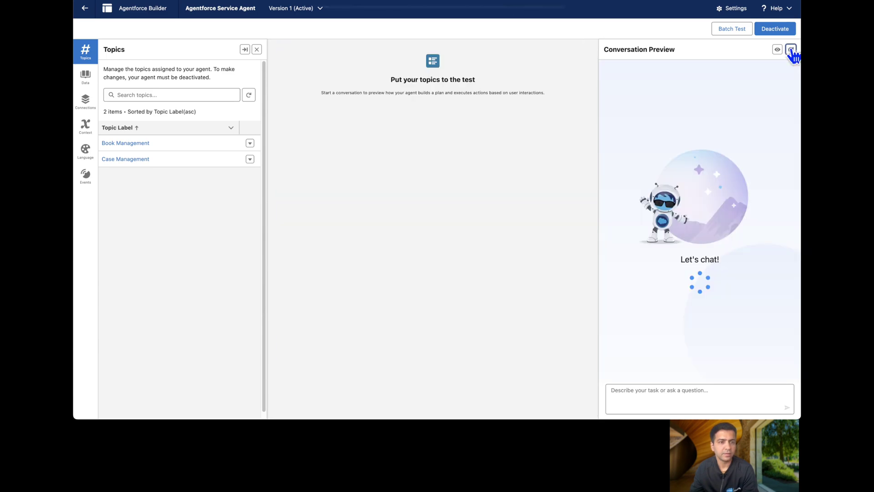
pyautogui.click(664, 398)
pyautogui.press('super+v')
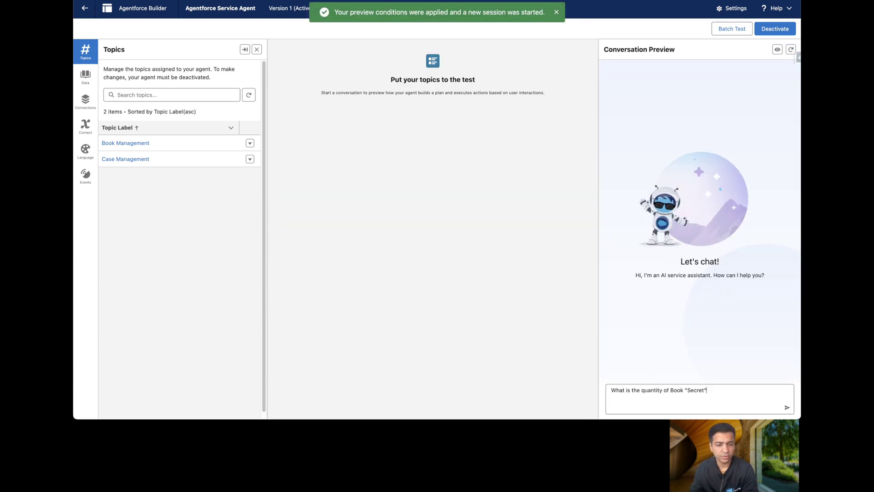
pyautogui.press('Return')
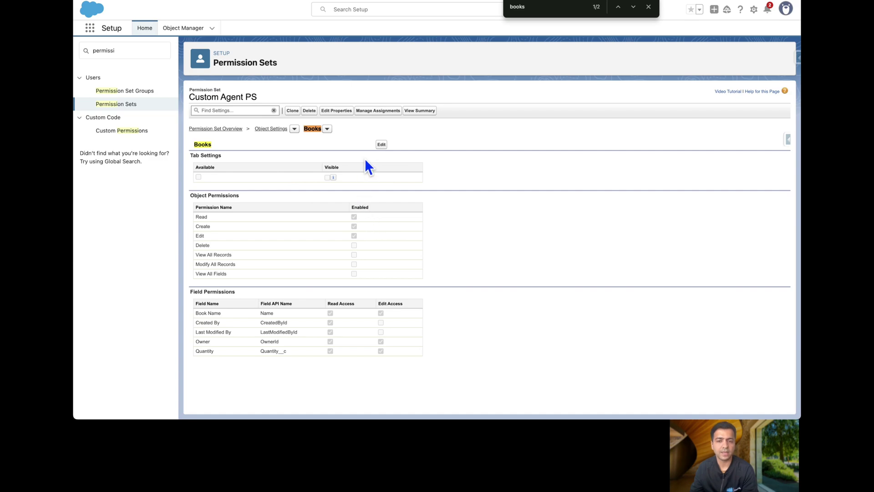
# Add EinsteinServiceAgent User as a Custom Agent PS assignee with no expiration date
pyautogui.click(382, 113)
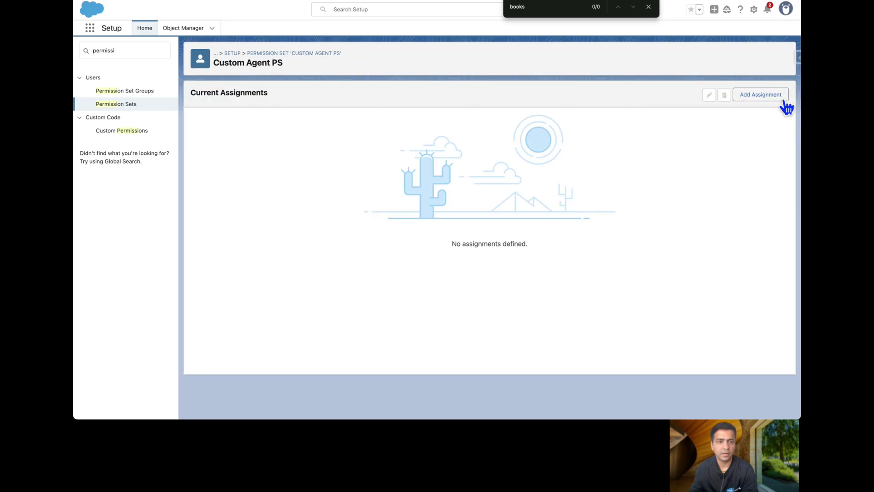
pyautogui.click(770, 93)
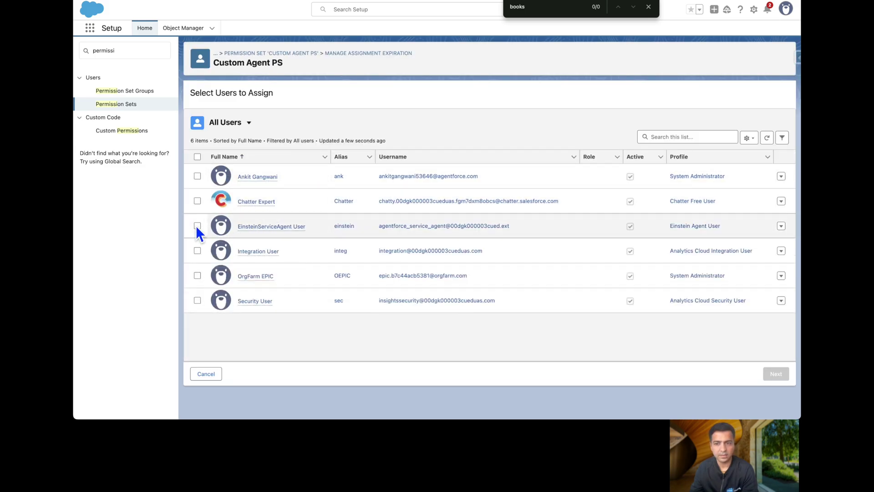
pyautogui.click(197, 226)
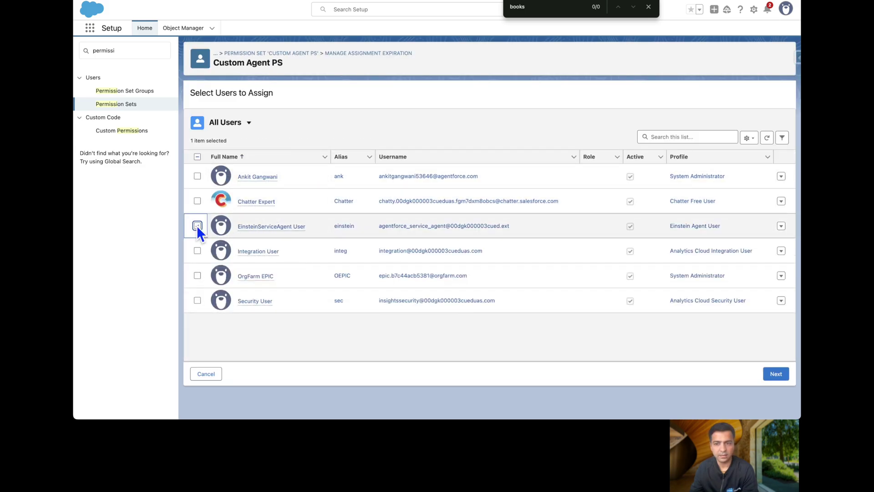
pyautogui.click(779, 377)
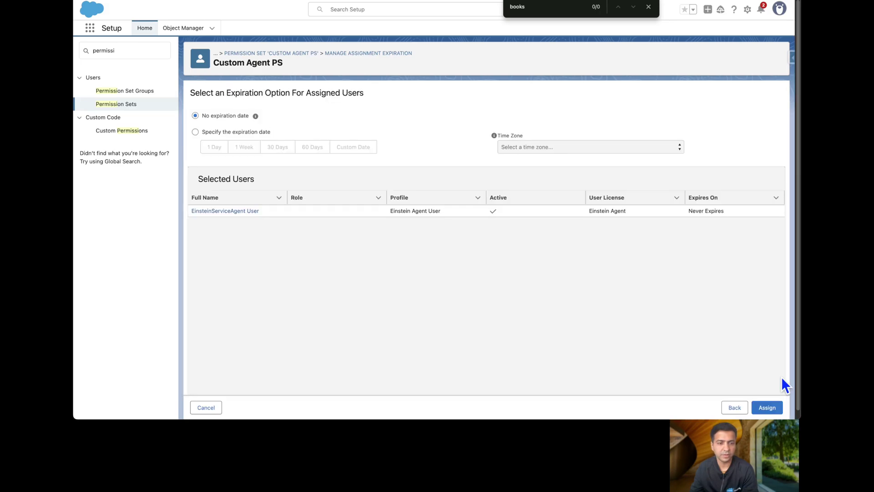
pyautogui.click(773, 406)
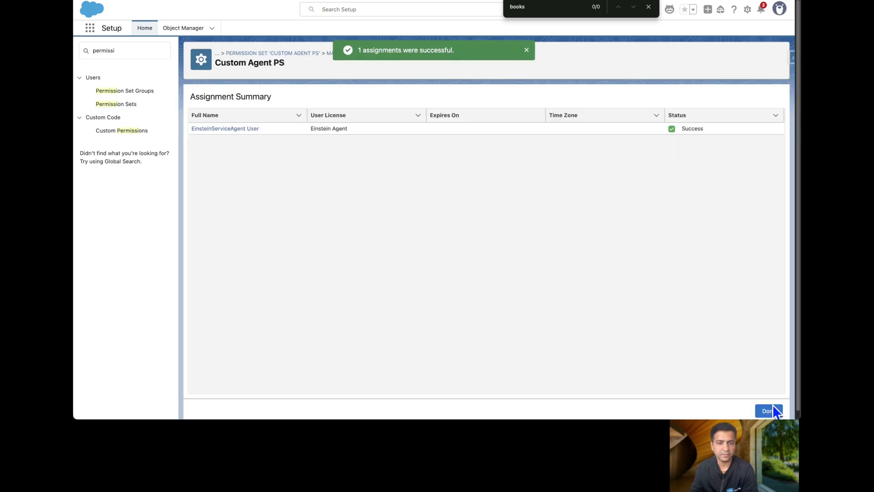
pyautogui.click(773, 410)
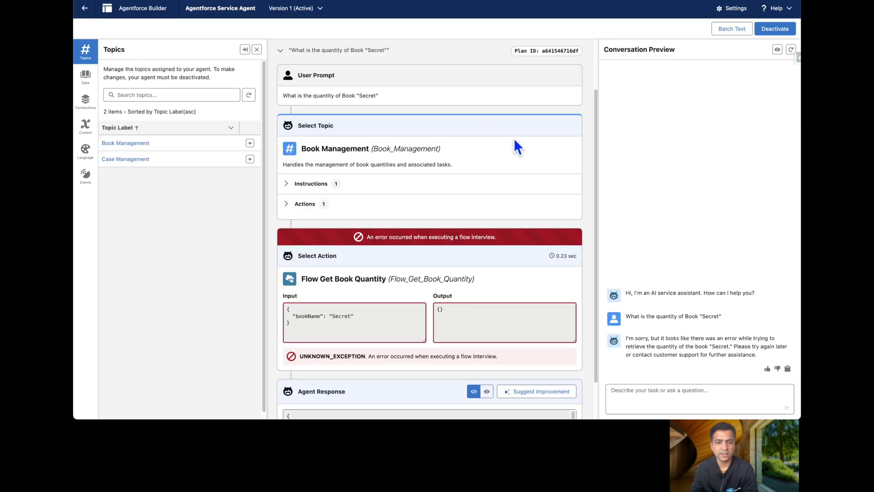
# Resend the Secret quantity question in a new preview session and review the plan trace's null quantity
pyautogui.tripleClick(663, 317)
pyautogui.hotkey('ctrl', 'c')
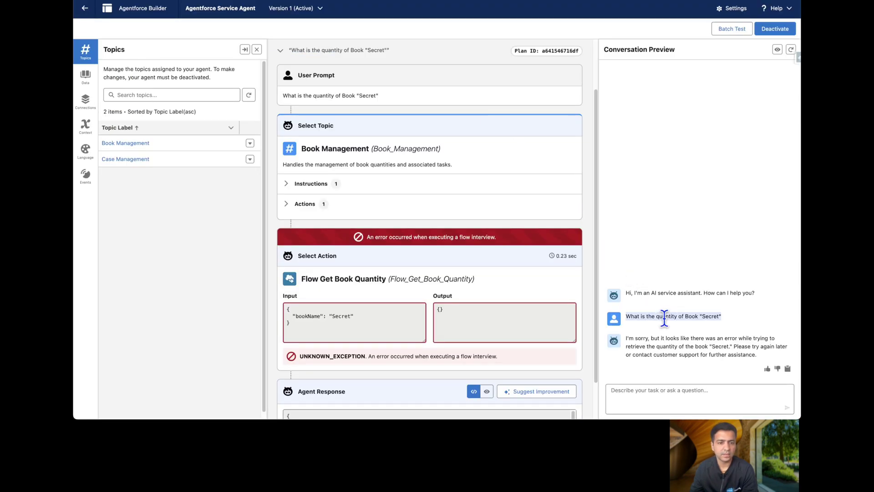
pyautogui.click(792, 51)
pyautogui.click(674, 398)
pyautogui.hotkey('ctrl', 'v')
pyautogui.press('Return')
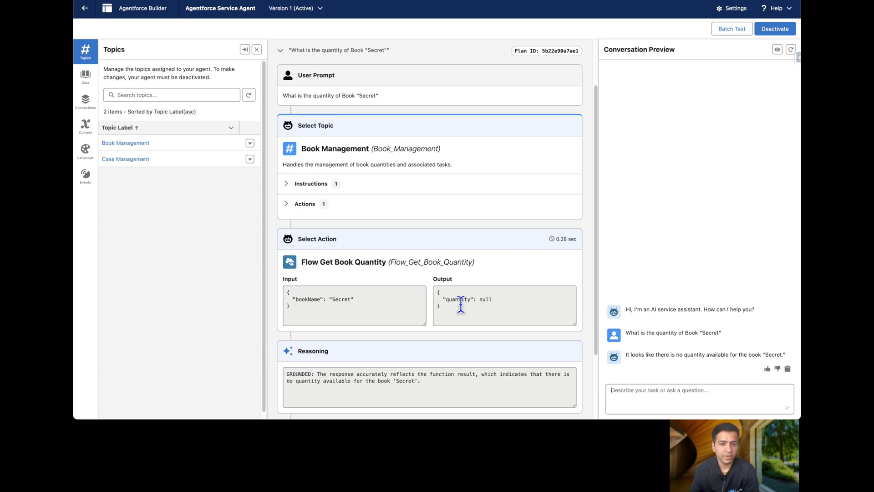
pyautogui.scroll(-3, 401, 213)
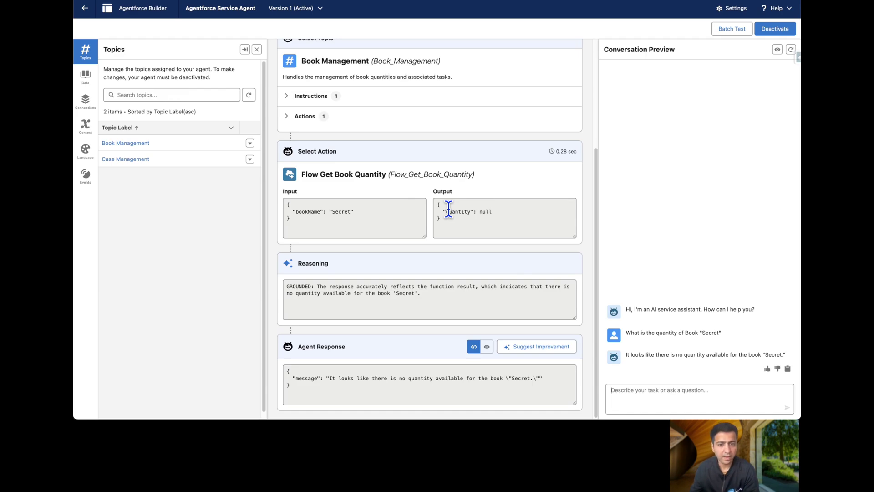
pyautogui.hotkey('ctrl', 'Tab')
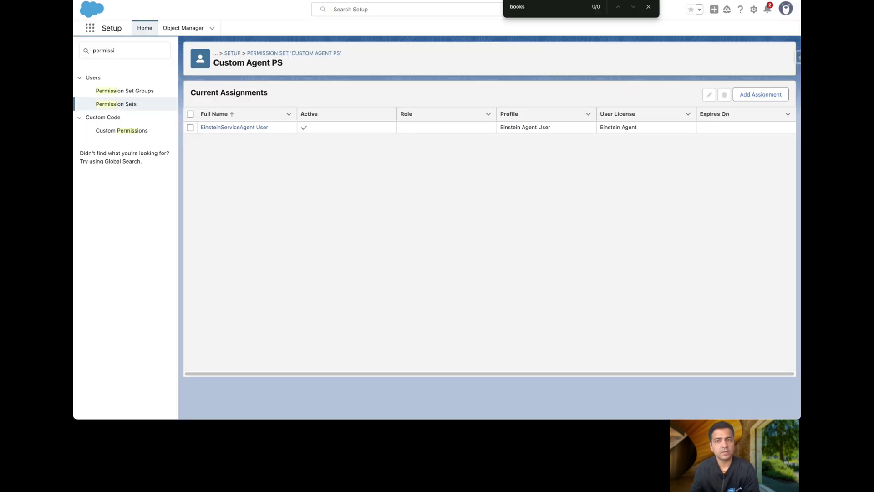
# Search Quick Find for 'sharing', open Sharing Settings, and check Book's Private default access
pyautogui.tripleClick(139, 53)
pyautogui.write('sharing')
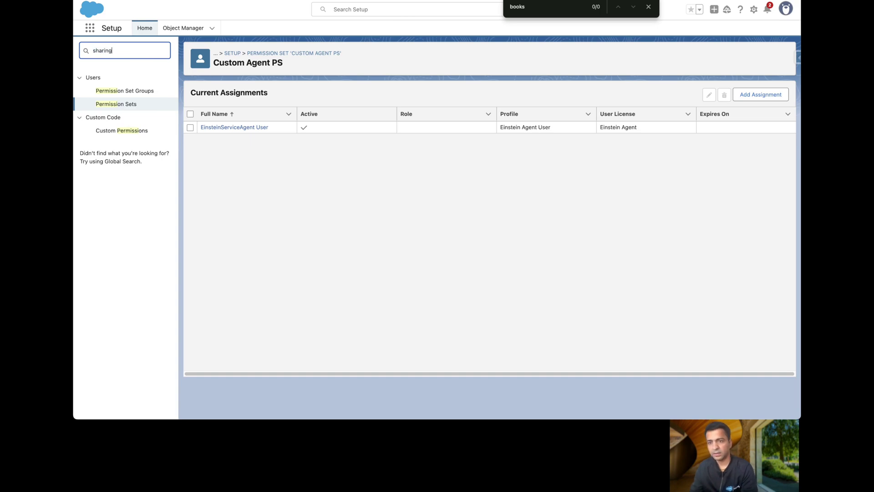
pyautogui.click(123, 114)
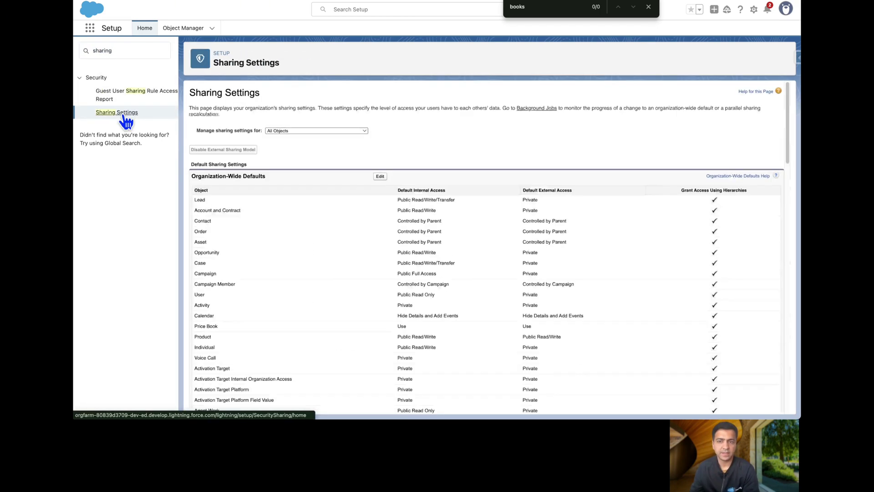
pyautogui.scroll(-15, 339, 196)
pyautogui.scroll(-4, 339, 196)
pyautogui.scroll(9, 338, 196)
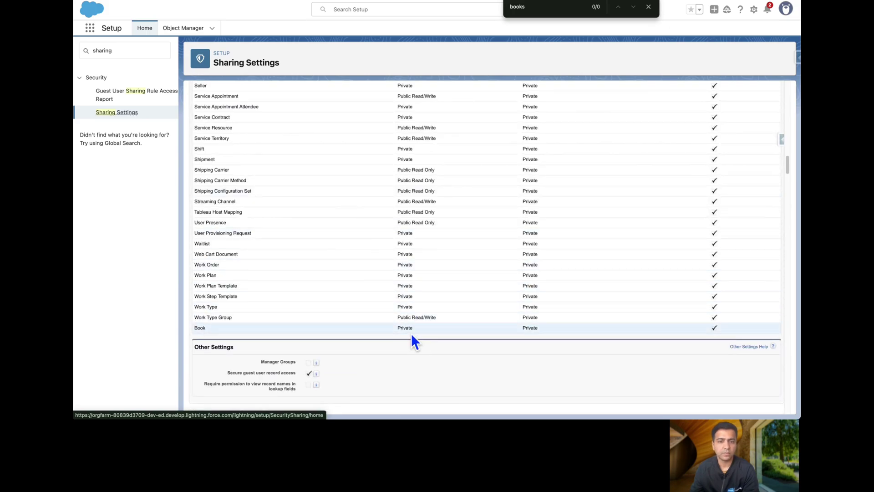
pyautogui.doubleClick(405, 328)
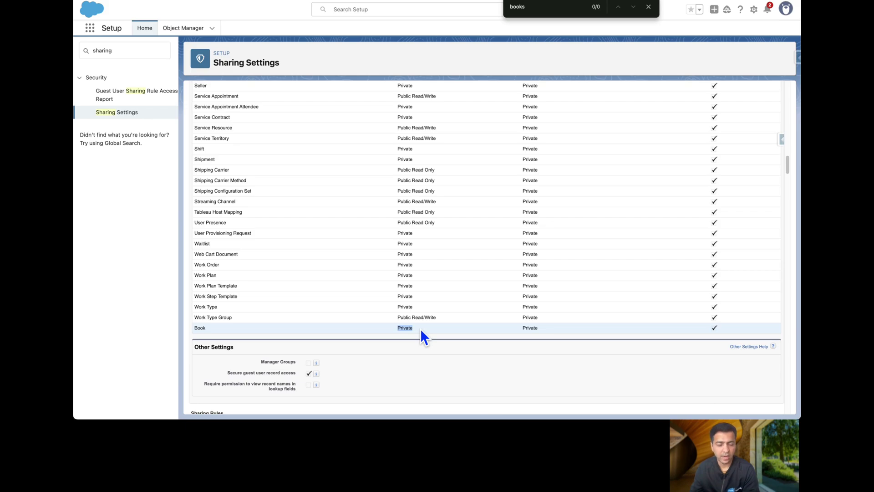
pyautogui.click(419, 329)
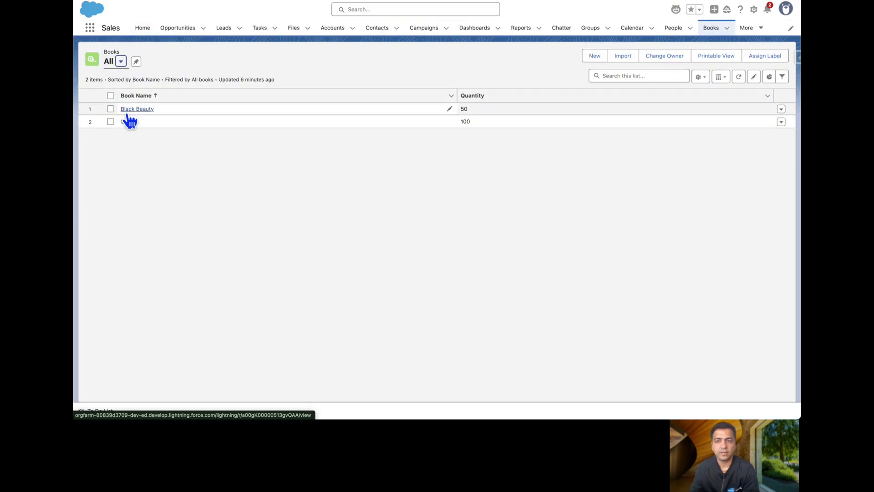
pyautogui.click(128, 121)
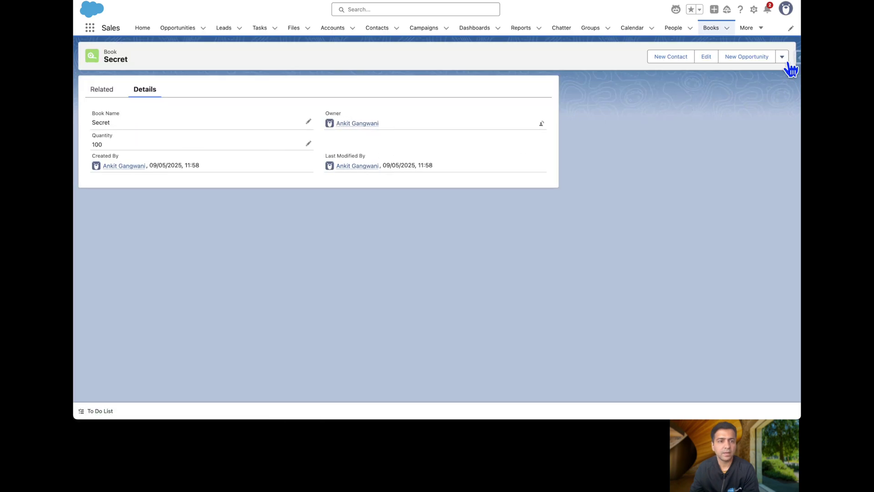
pyautogui.click(783, 58)
pyautogui.click(765, 159)
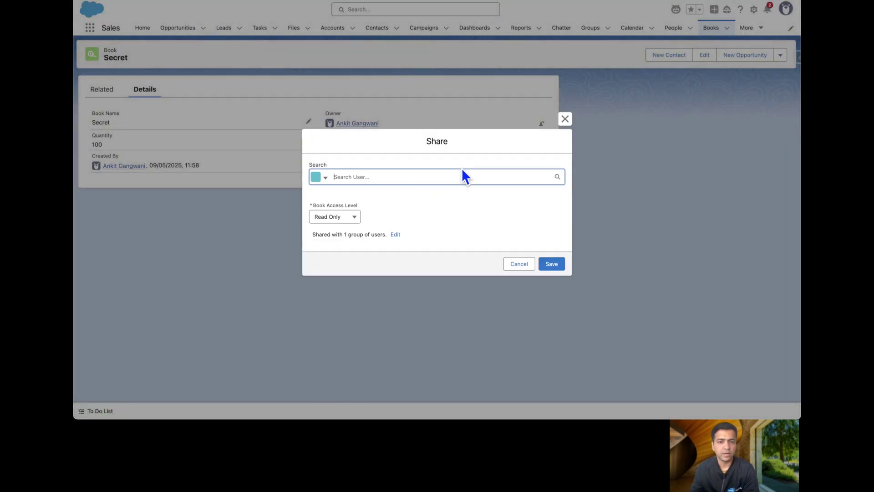
pyautogui.click(395, 234)
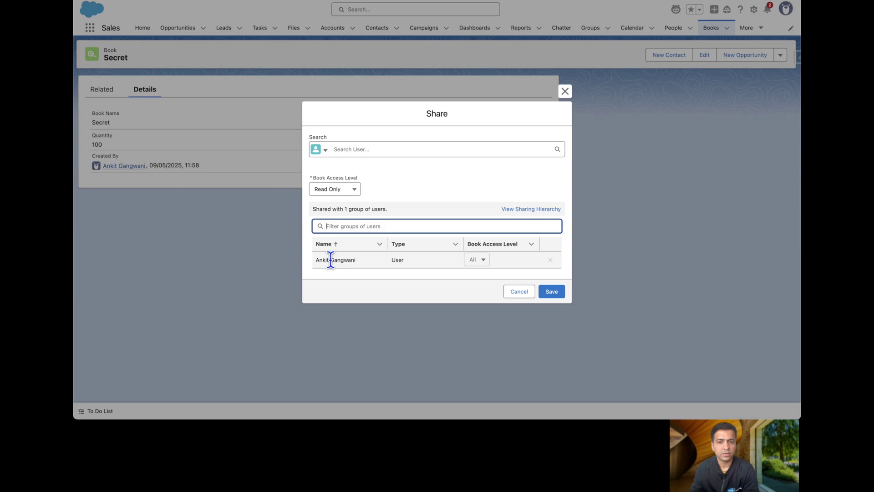
pyautogui.moveTo(315, 260); pyautogui.dragTo(359, 262)
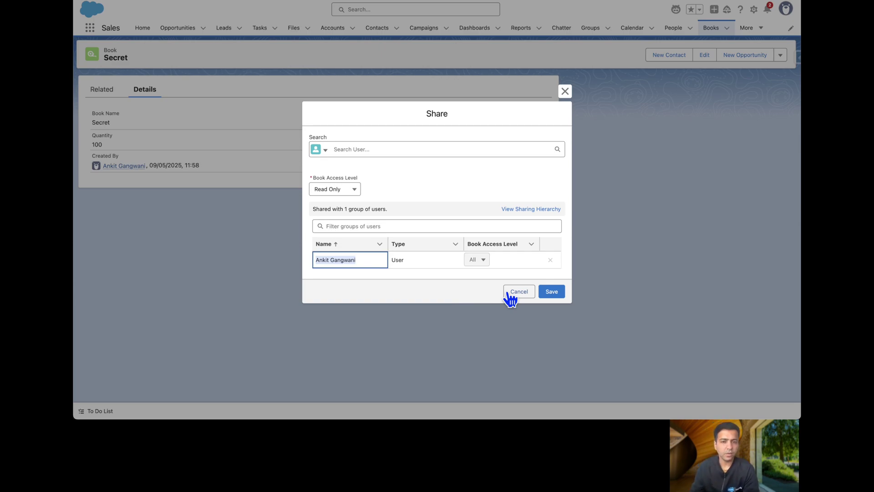
pyautogui.click(400, 150)
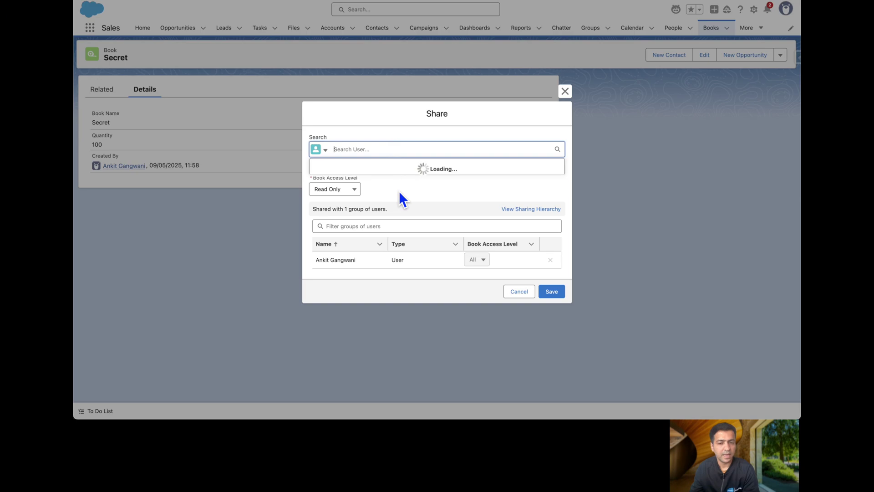
pyautogui.write('e')
pyautogui.click(366, 167)
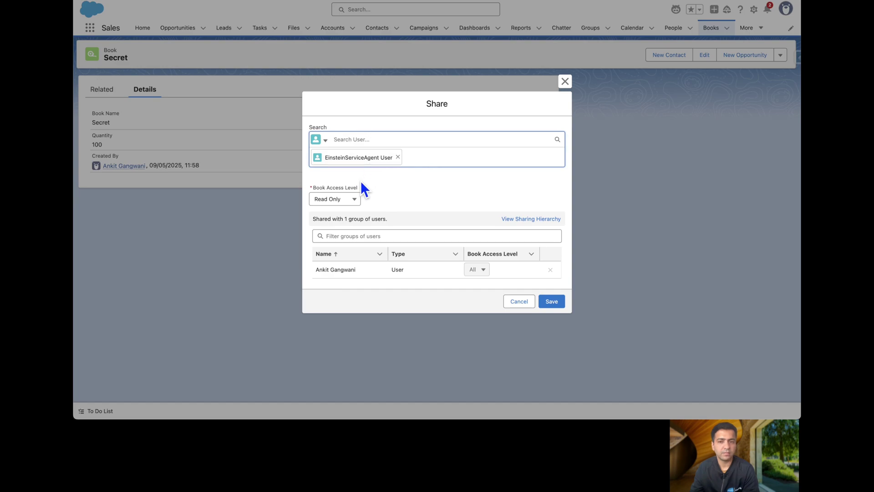
pyautogui.click(350, 198)
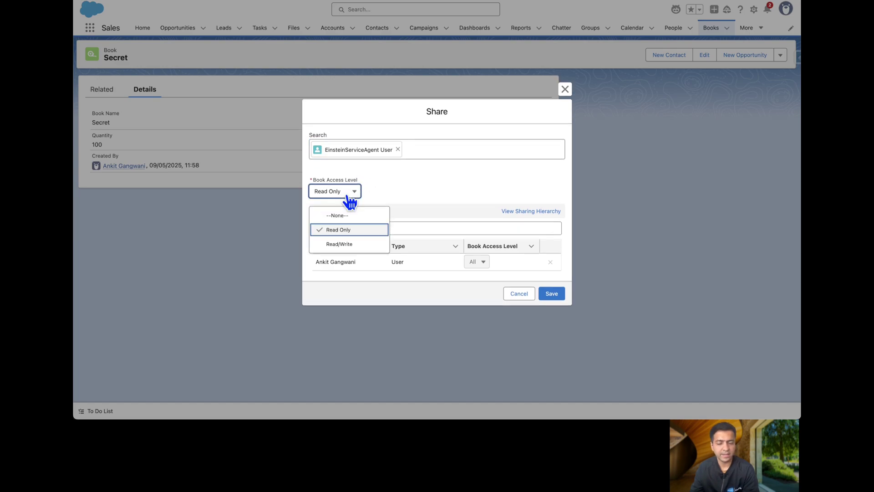
pyautogui.click(515, 295)
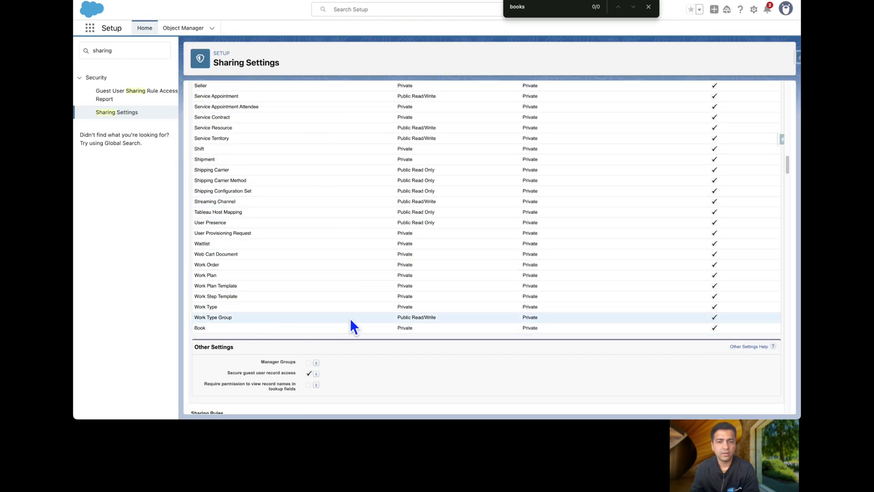
# Change the Book object's organization-wide default internal access to Public Read Only and save
pyautogui.scroll(20, 378, 307)
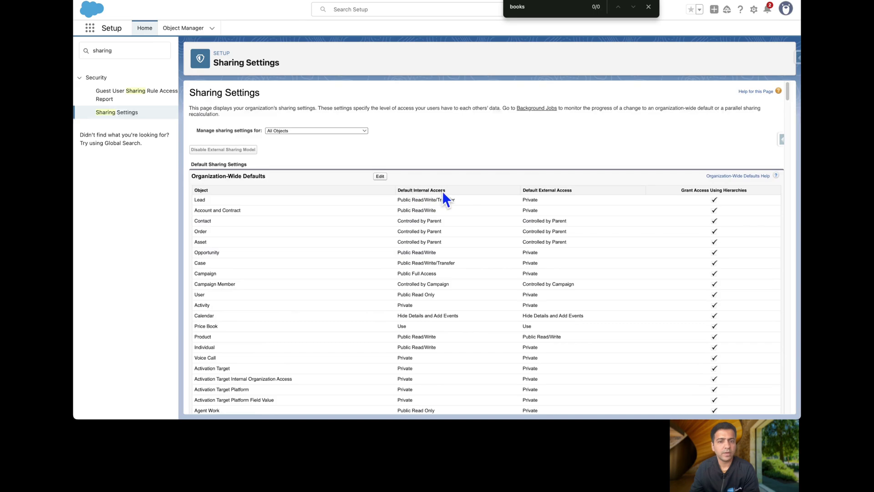
pyautogui.scroll(-20, 441, 201)
pyautogui.scroll(10, 383, 238)
pyautogui.scroll(-5, 395, 301)
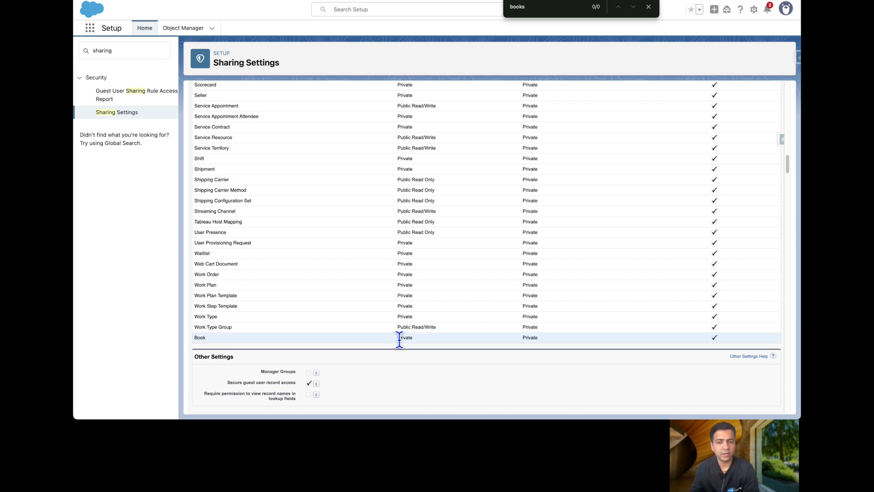
pyautogui.scroll(20, 400, 337)
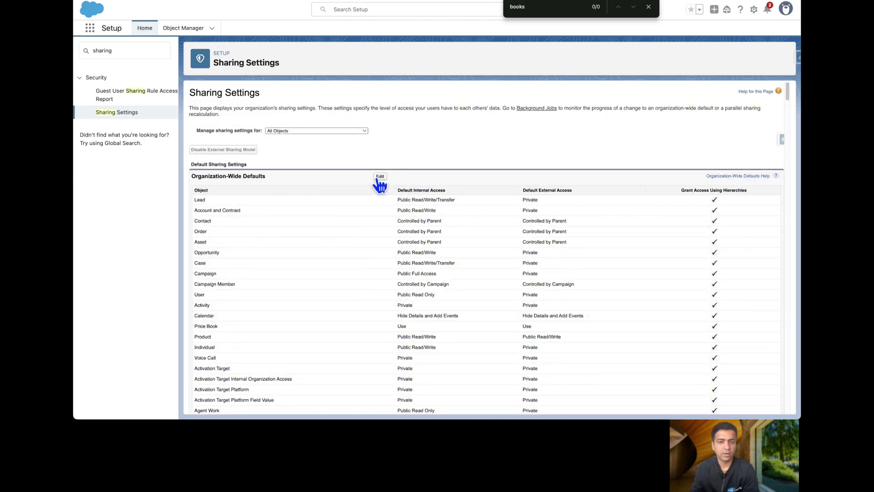
pyautogui.click(378, 178)
pyautogui.scroll(-20, 324, 183)
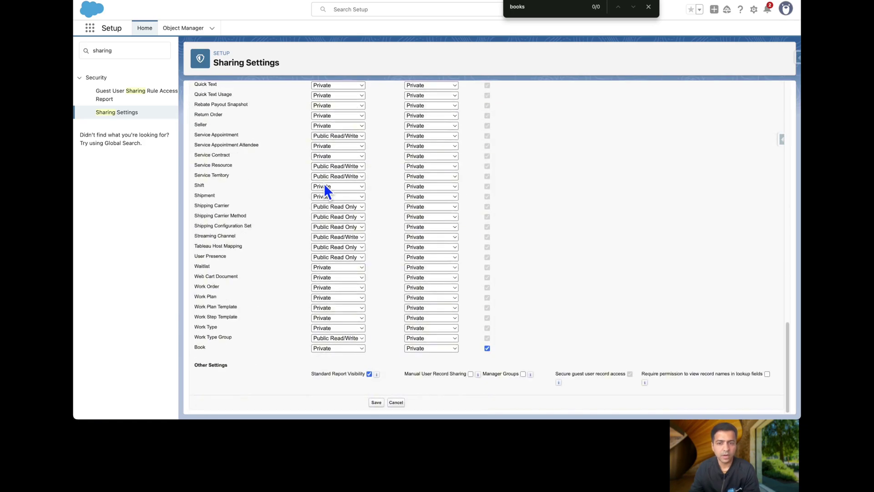
pyautogui.click(331, 350)
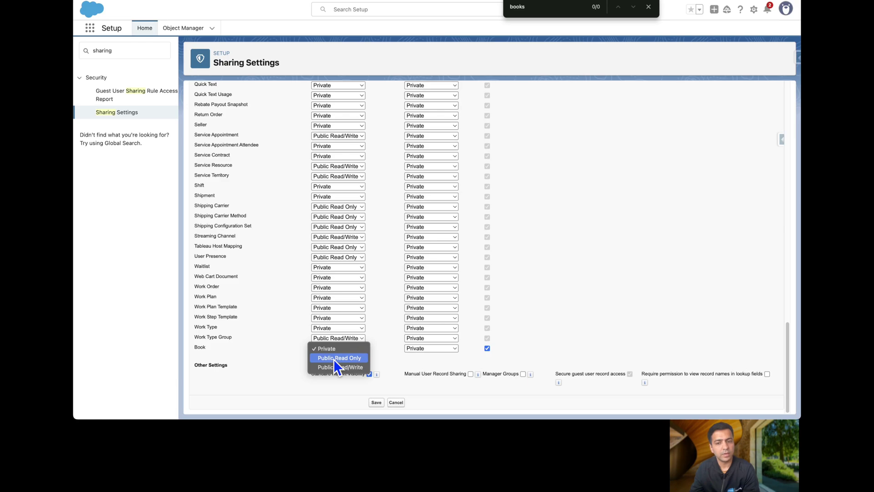
pyautogui.click(334, 359)
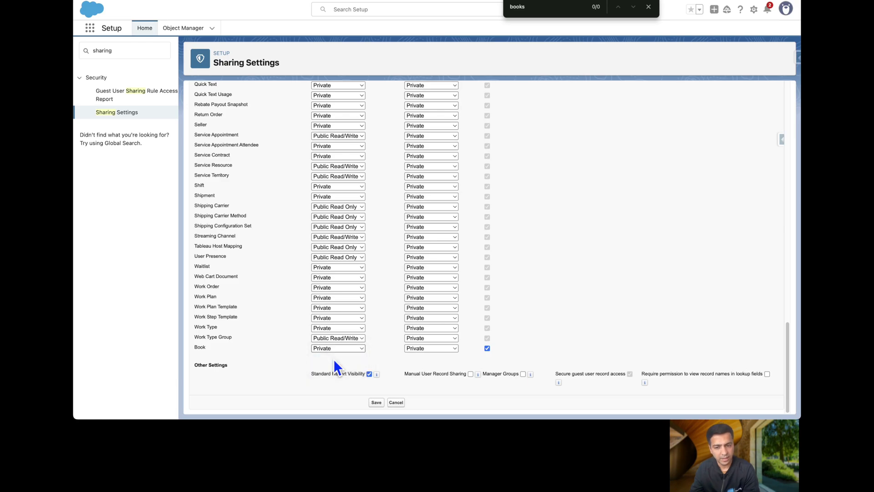
pyautogui.click(377, 402)
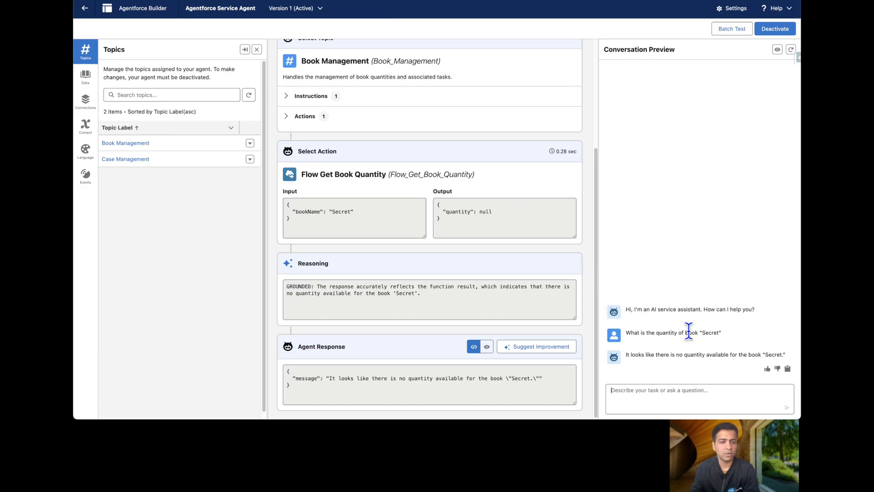
# Ask the agent the Book "Secret" quantity question again in a fresh preview session
pyautogui.tripleClick(689, 331)
pyautogui.hotkey('ctrl', 'c')
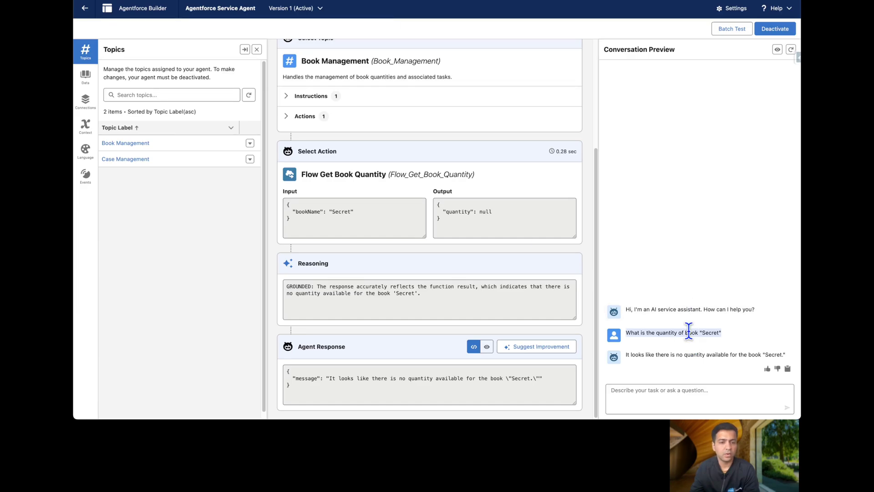
pyautogui.click(791, 50)
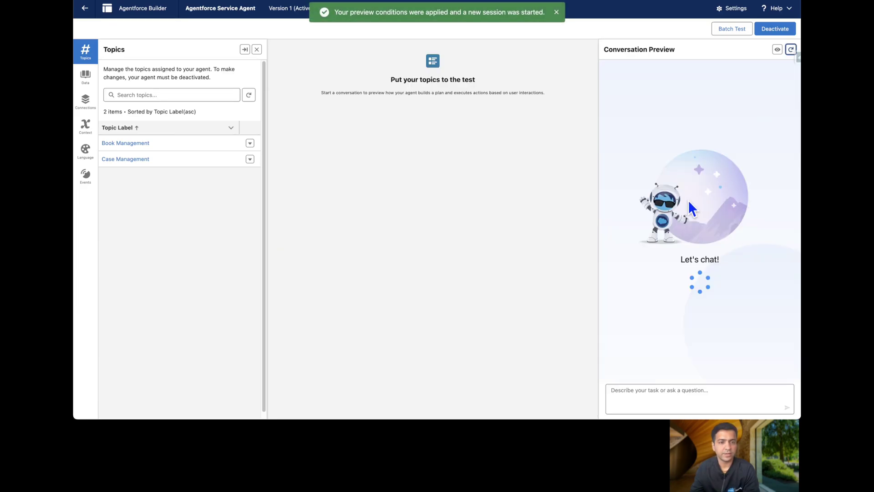
pyautogui.click(666, 399)
pyautogui.hotkey('ctrl', 'v')
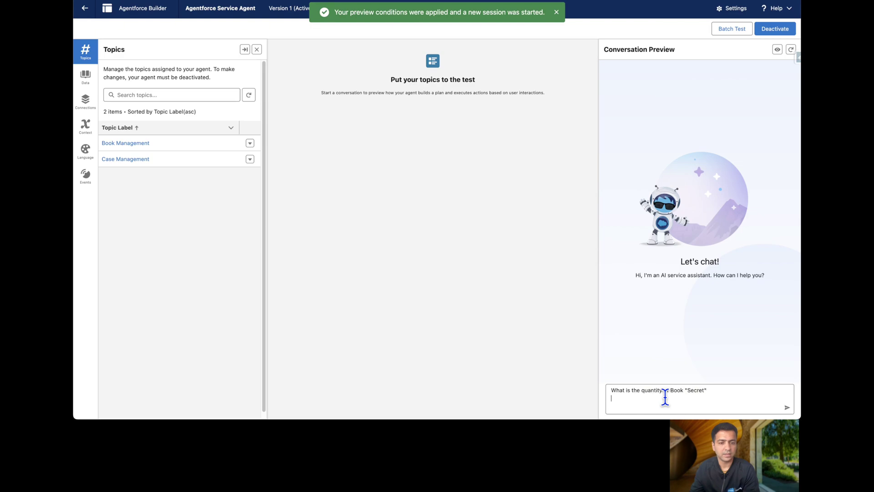
pyautogui.press('Return')
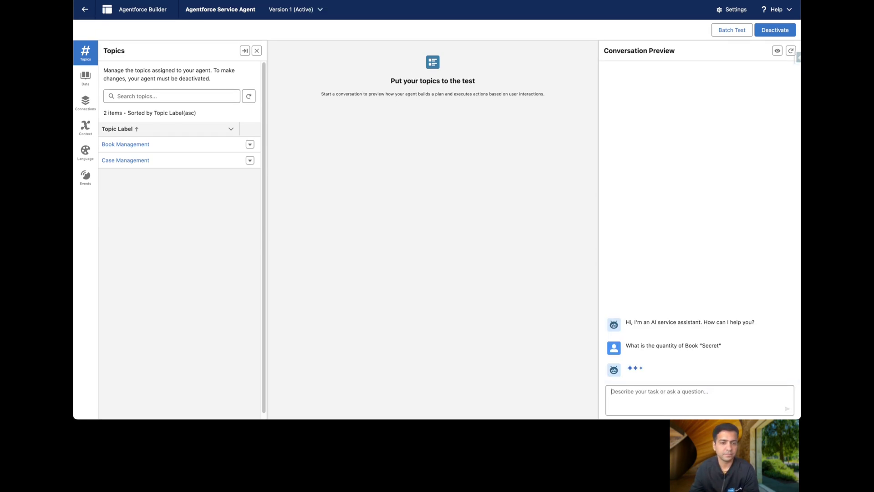
# Inspect the plan trace and select the agent's reply reporting quantity 100
pyautogui.click(675, 357)
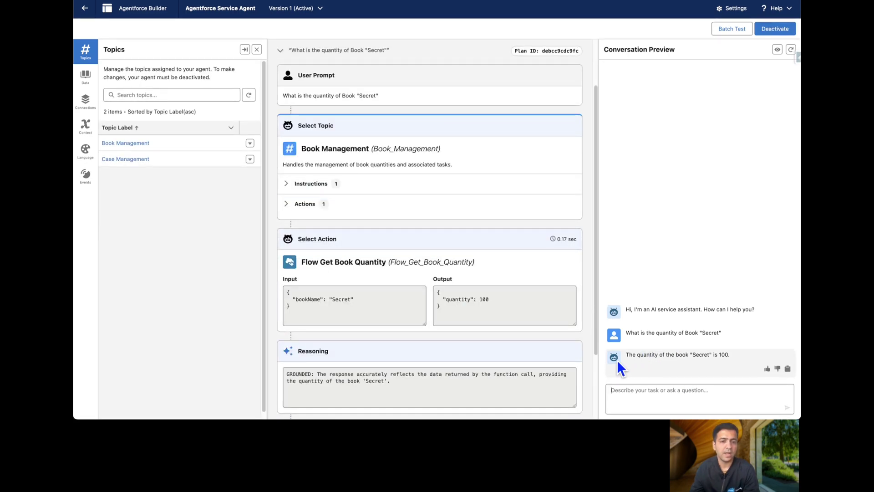
pyautogui.scroll(-2, 455, 328)
pyautogui.moveTo(327, 379); pyautogui.dragTo(468, 378)
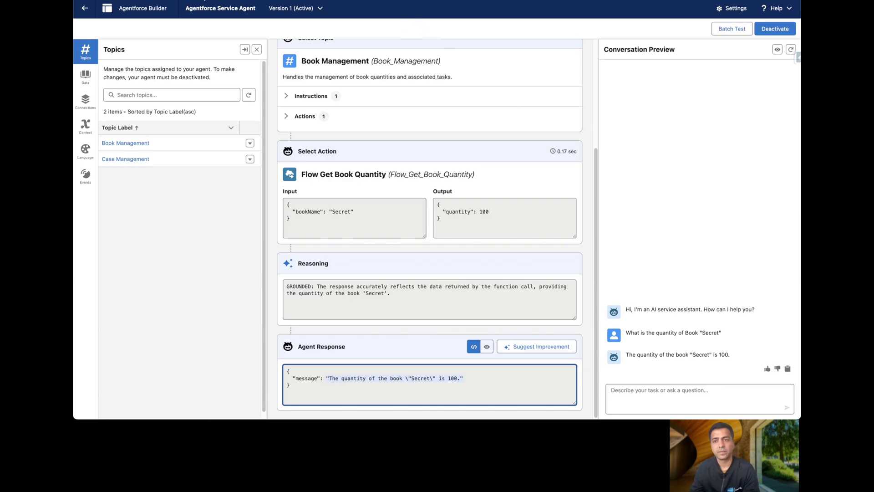
pyautogui.hotkey('ctrl', 'Tab')
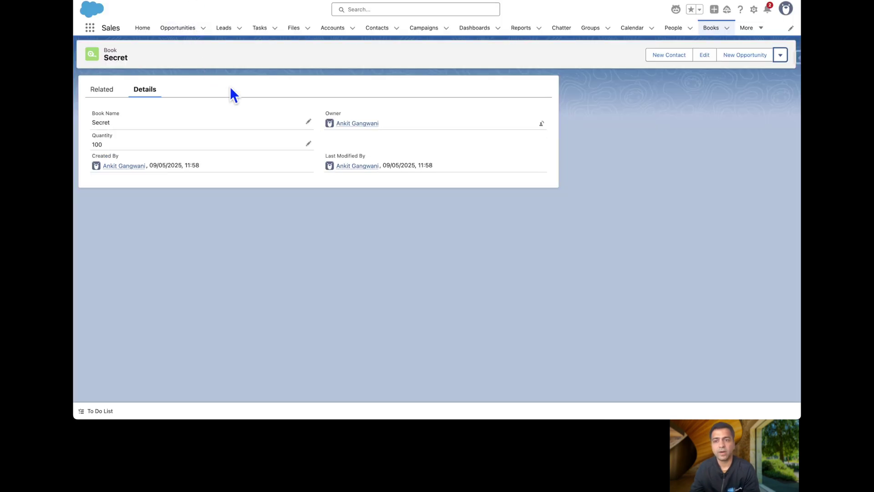
# Find Black Beauty in the Books list and ask the agent its quantity, which returns 50
pyautogui.click(718, 29)
pyautogui.moveTo(158, 122); pyautogui.dragTo(121, 127)
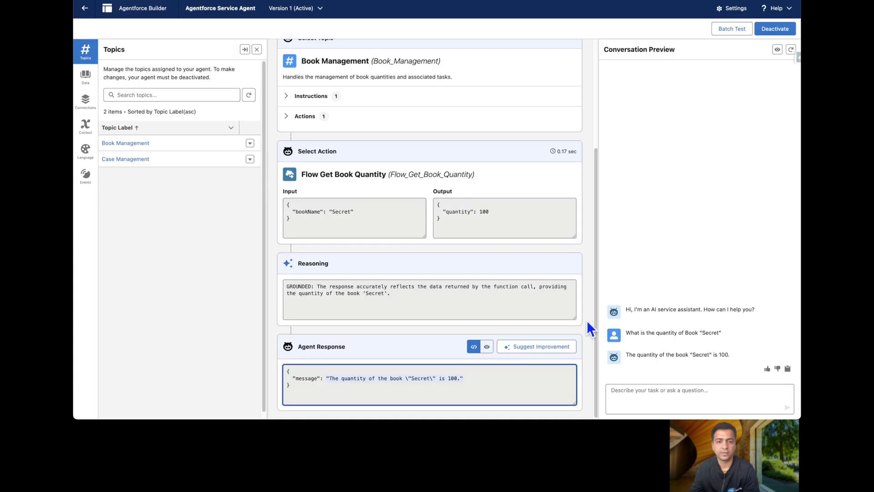
pyautogui.click(674, 390)
pyautogui.write('W')
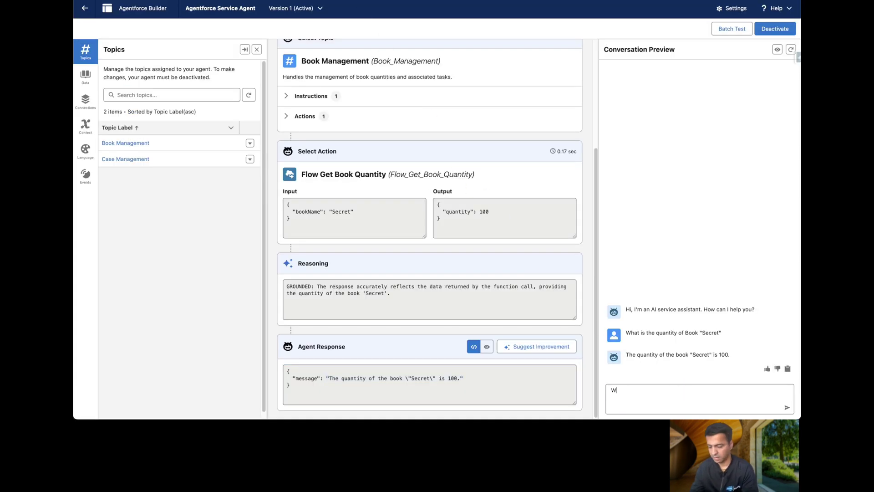
pyautogui.write('hat is the')
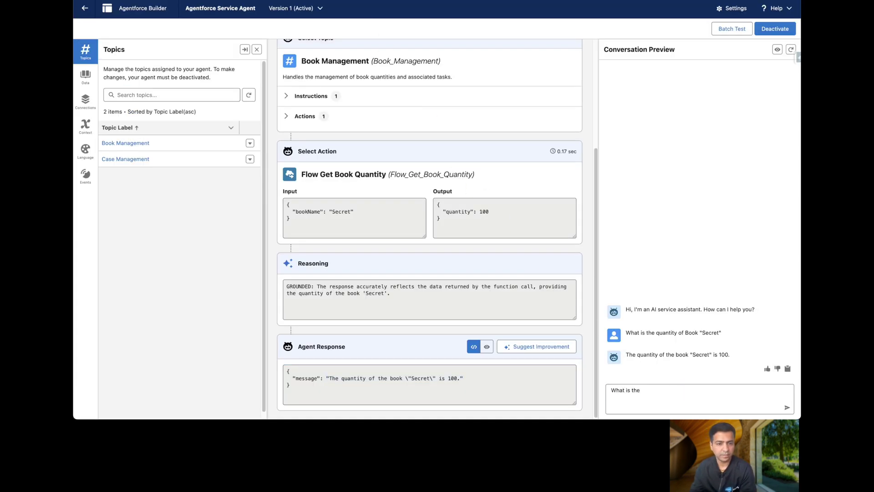
pyautogui.write(' quantity of Book "Black Beauty')
pyautogui.press('Return')
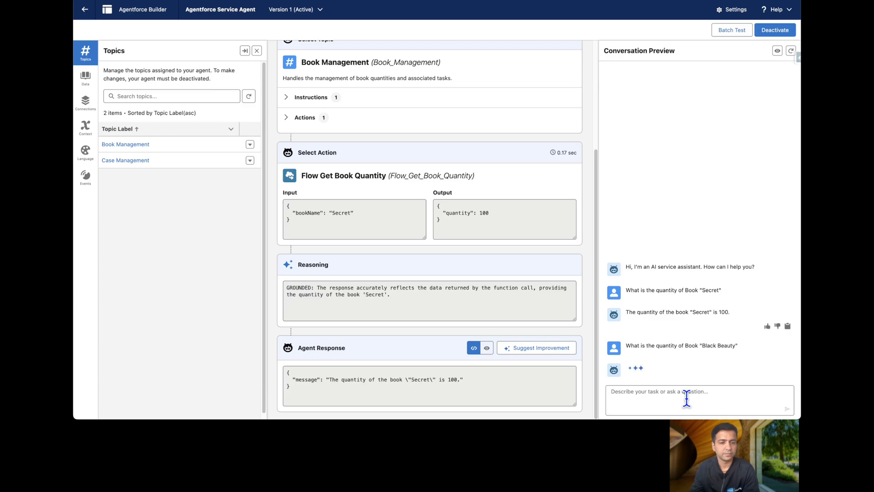
pyautogui.click(637, 367)
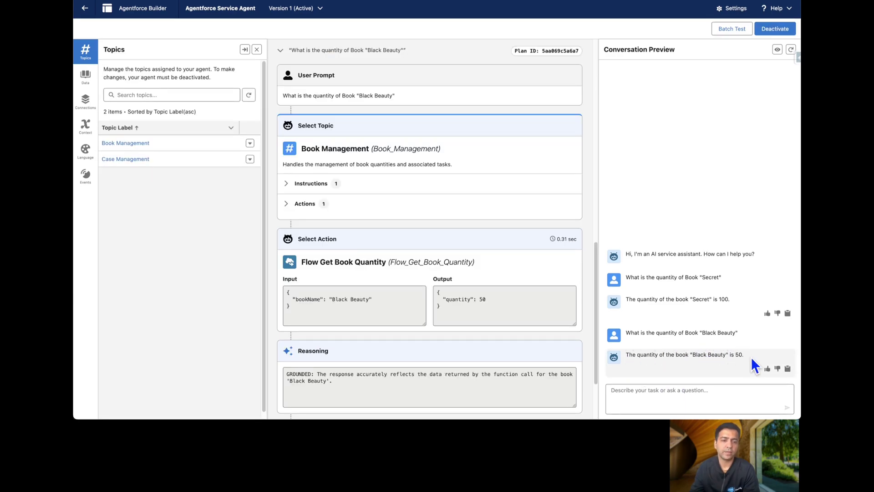
pyautogui.moveTo(752, 356); pyautogui.dragTo(628, 354)
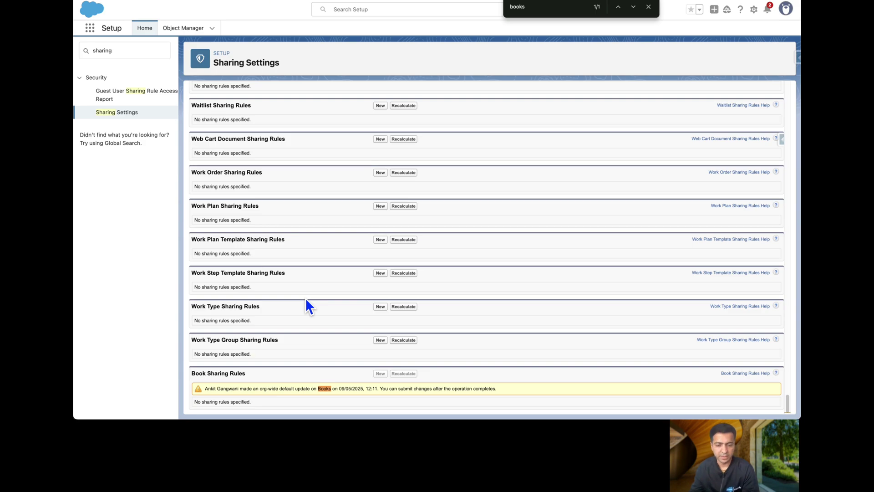
pyautogui.scroll(20, 305, 297)
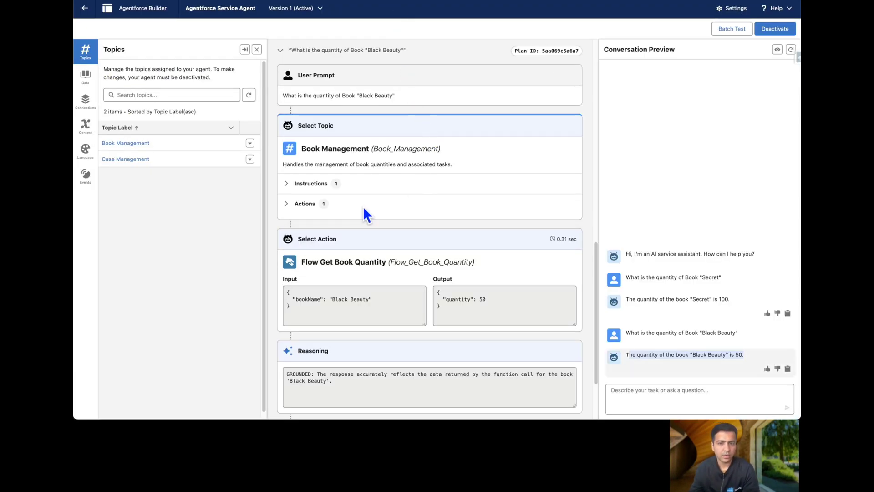
pyautogui.scroll(10, 381, 218)
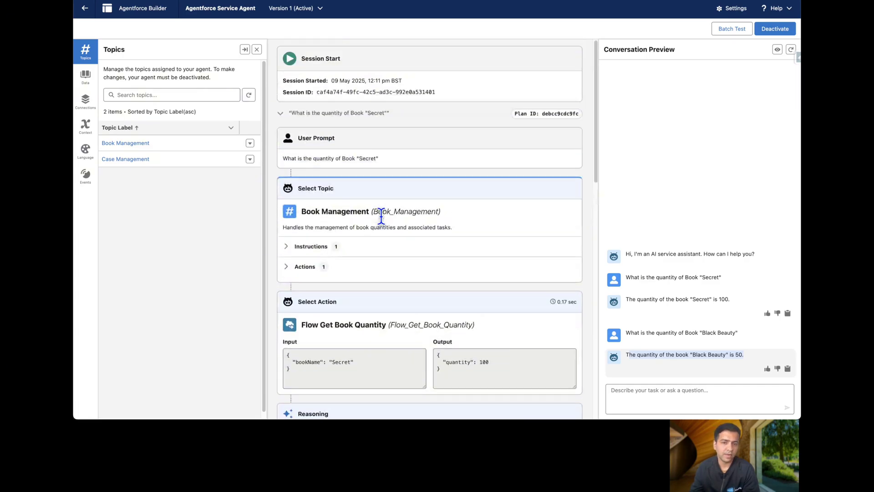
pyautogui.scroll(-3, 381, 217)
pyautogui.scroll(3, 382, 218)
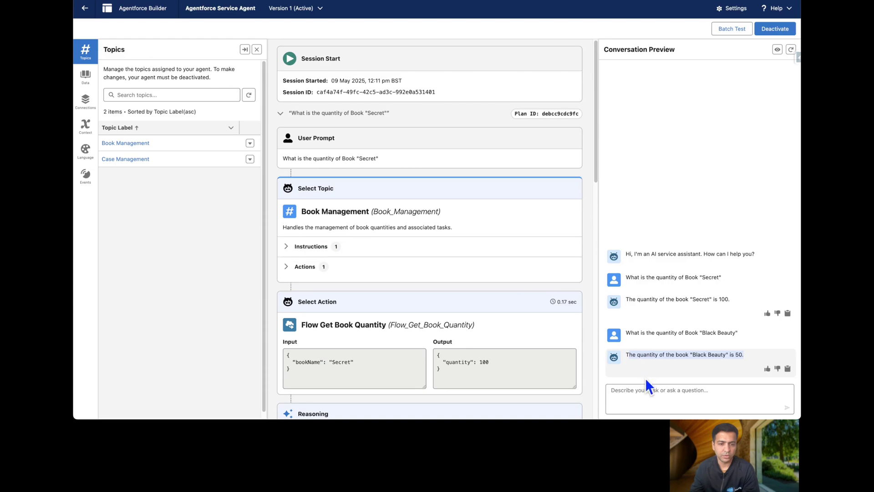
pyautogui.click(656, 401)
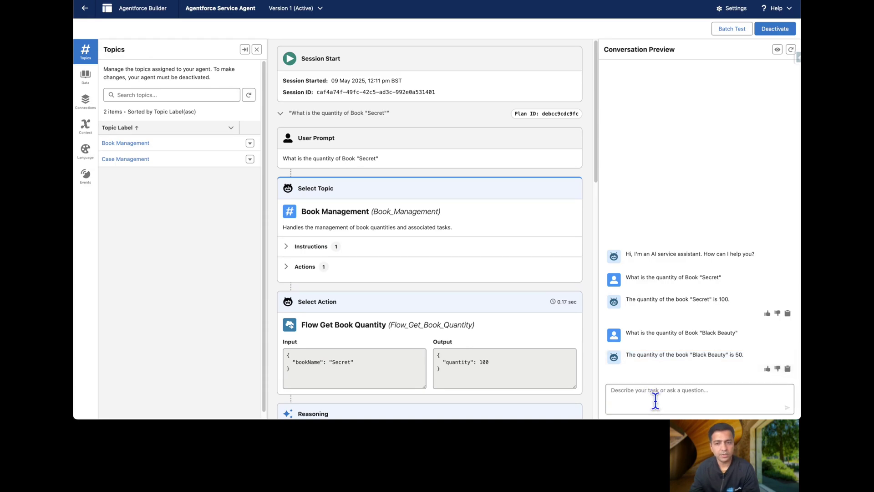